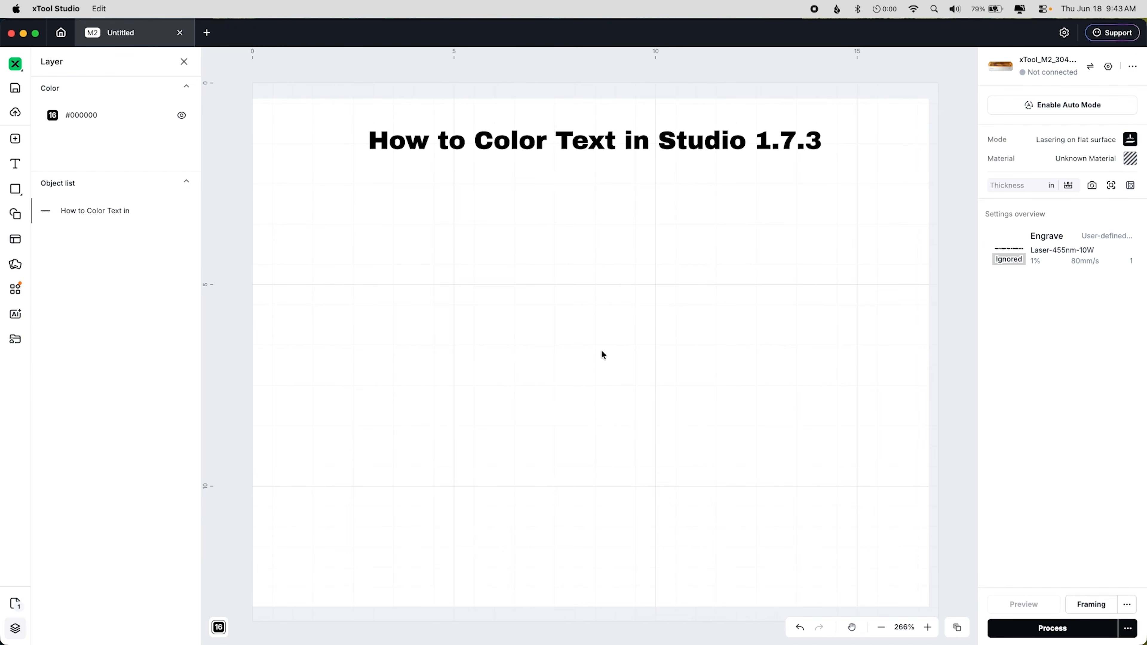
Step: Add a text object reading HELLO on the canvas
key("t")
left_click(602, 351)
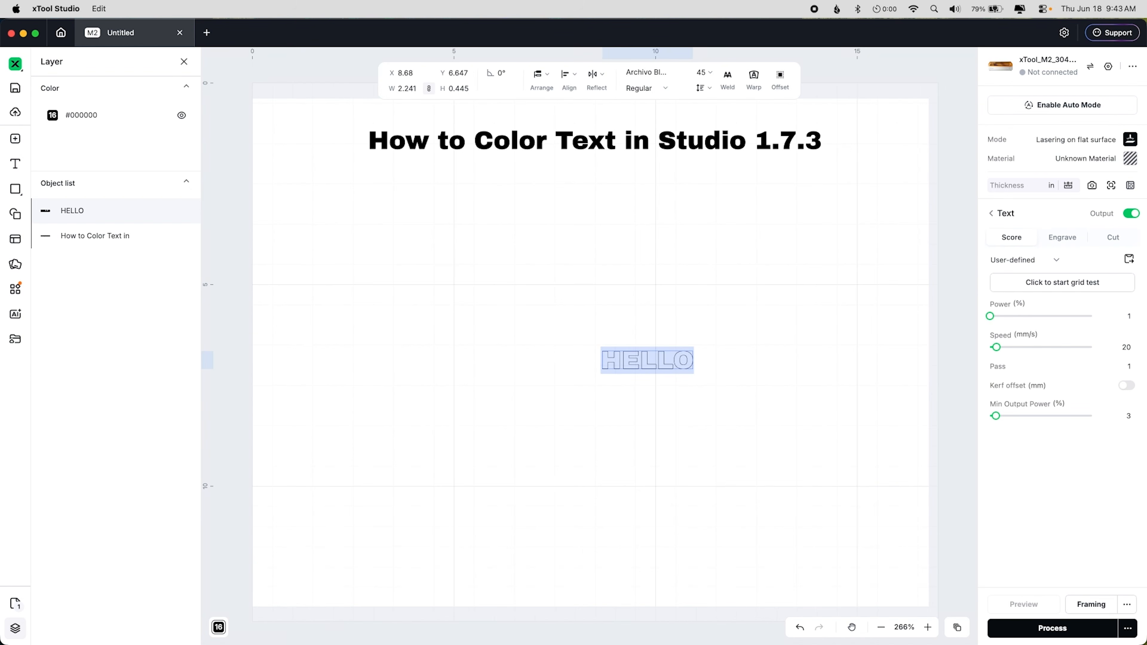
type("HELLO")
Step: Enlarge the HELLO text to about 11.1 in wide and 2.2 in tall
left_click(655, 395)
left_click(692, 370)
left_click_drag(692, 369, 524, 227)
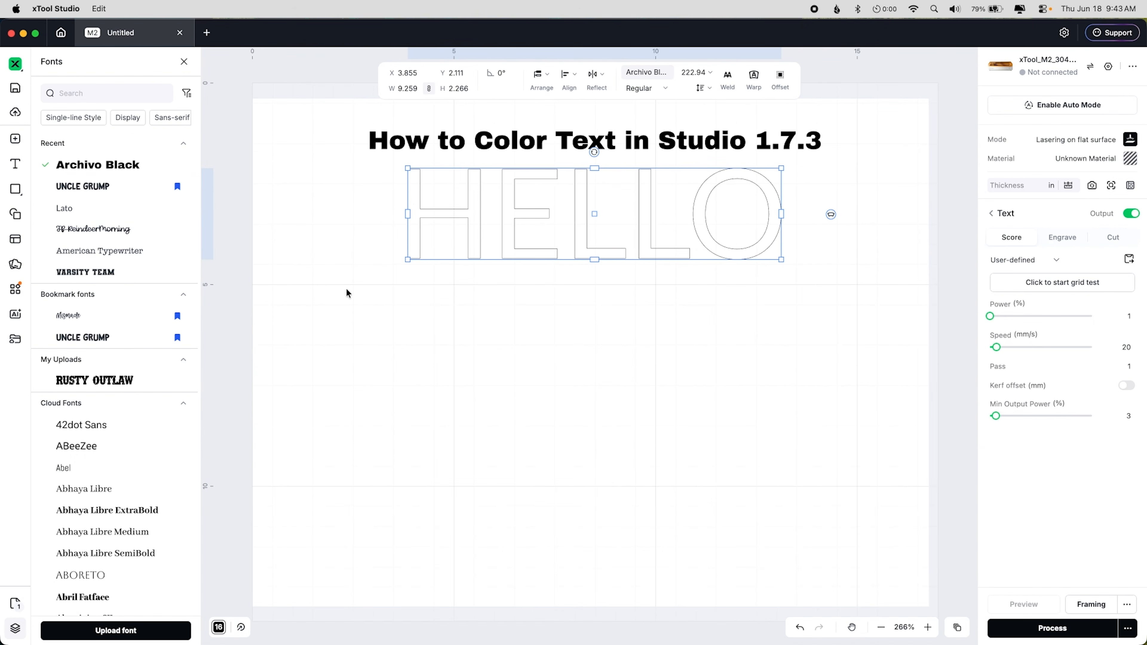
left_click(497, 309)
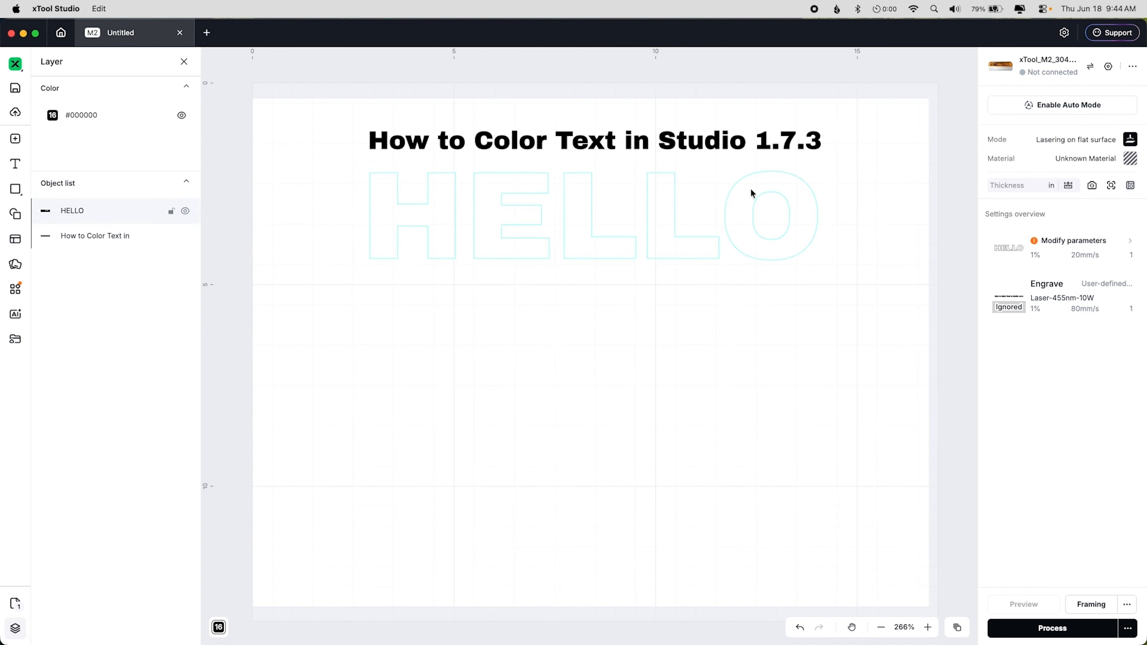
Step: Move the HELLO text lower, just beneath the title text
left_click(749, 250)
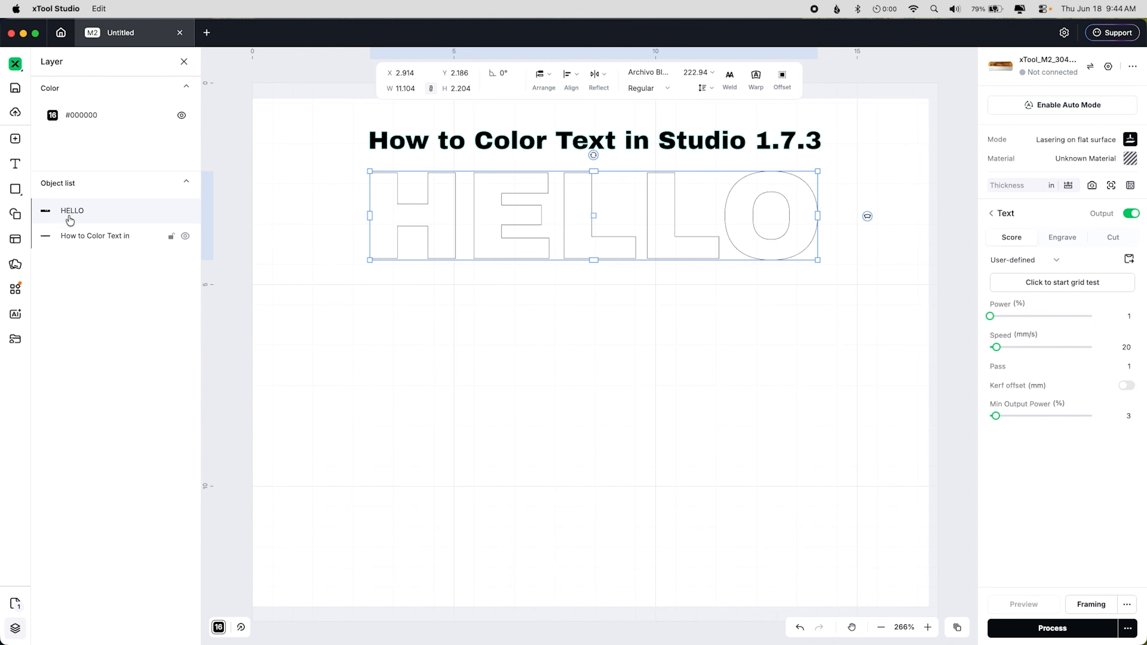
mouse_move(74, 212)
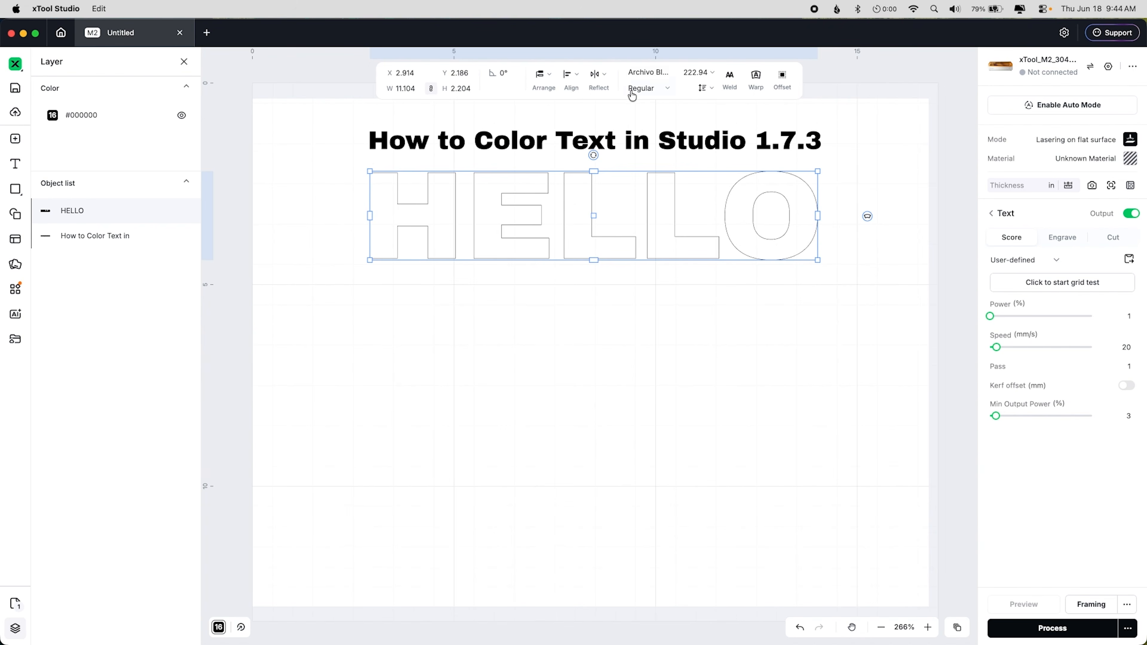
left_click_drag(671, 174, 664, 226)
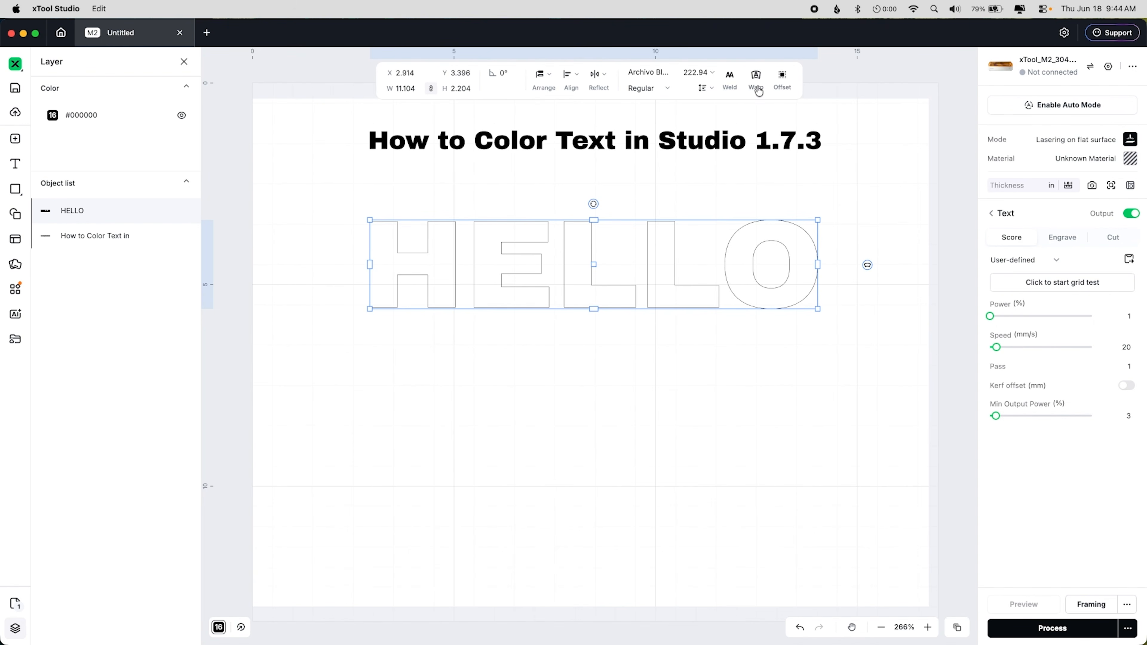
left_click(713, 88)
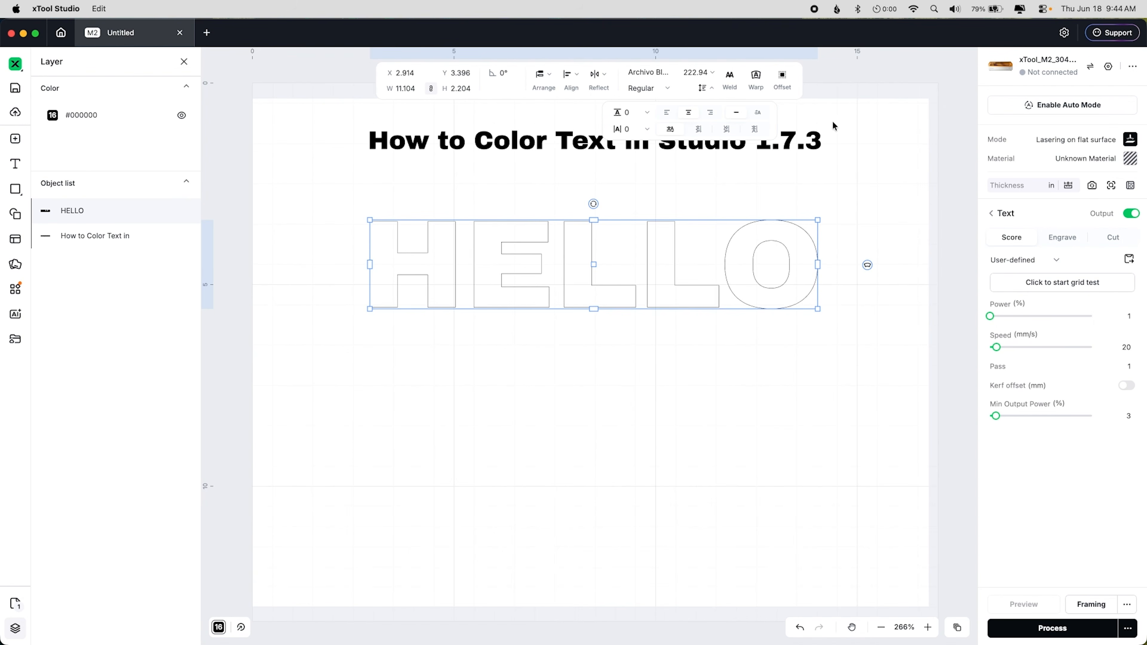
left_click(865, 137)
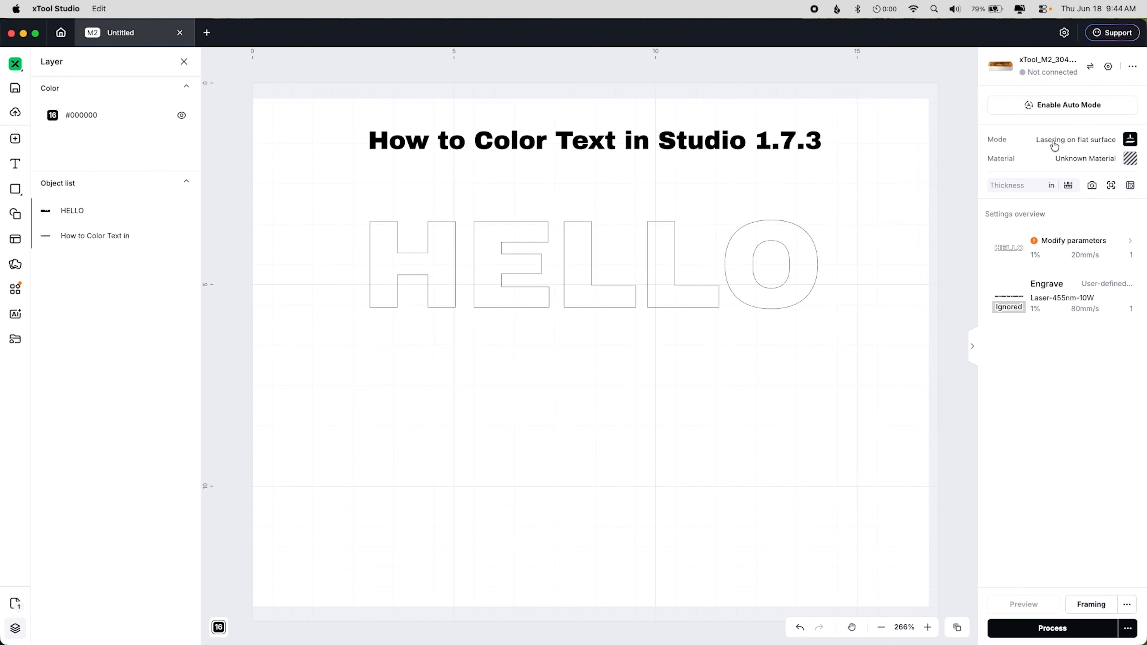
Step: Change the processing mode for the design to Print then cut
left_click(788, 299)
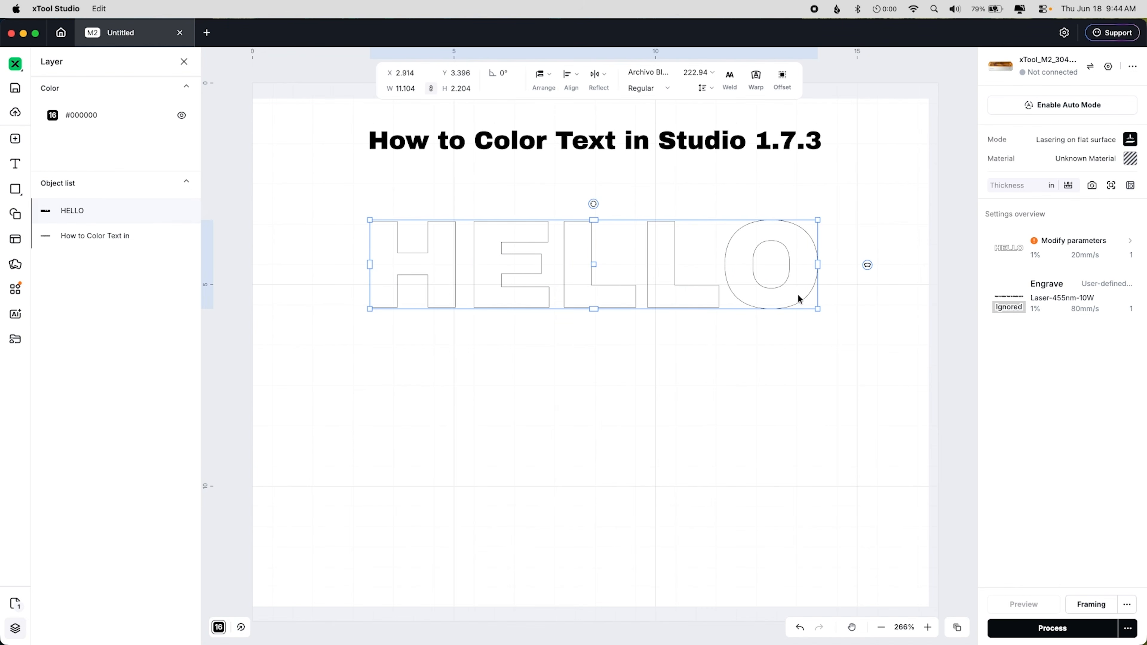
left_click(1045, 144)
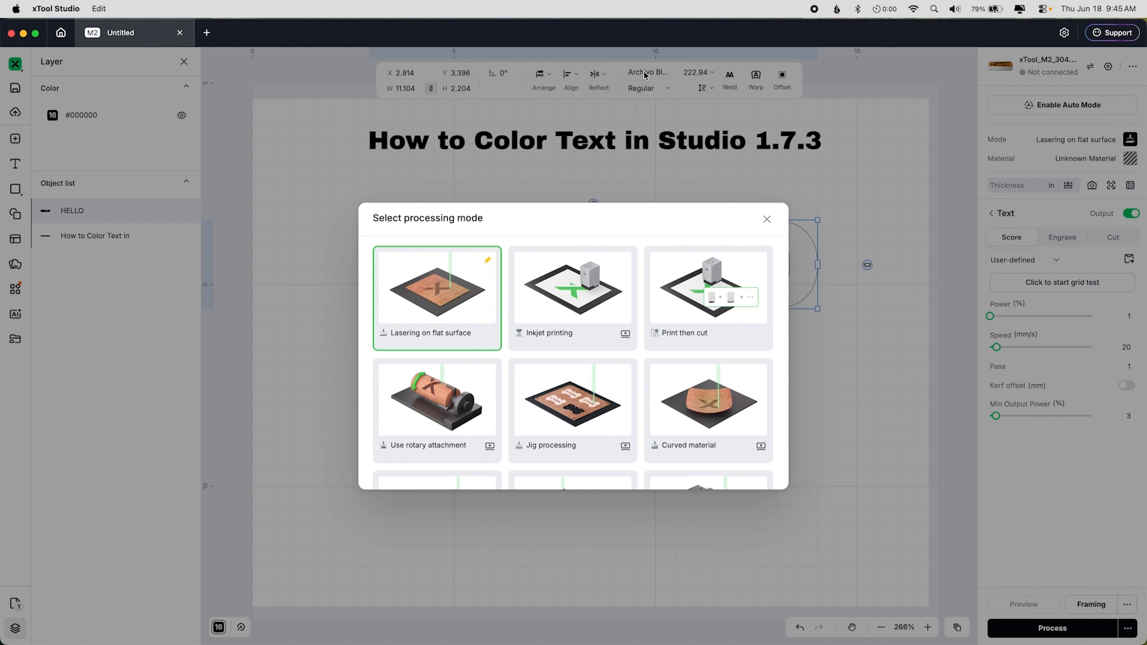
left_click(564, 275)
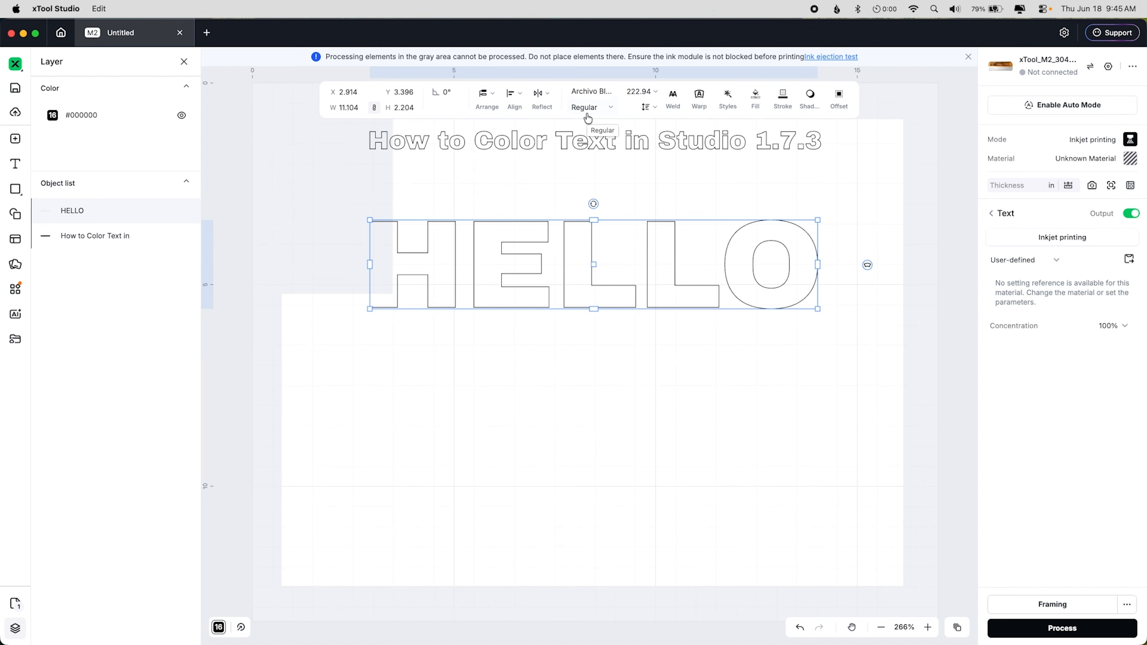
left_click(1088, 144)
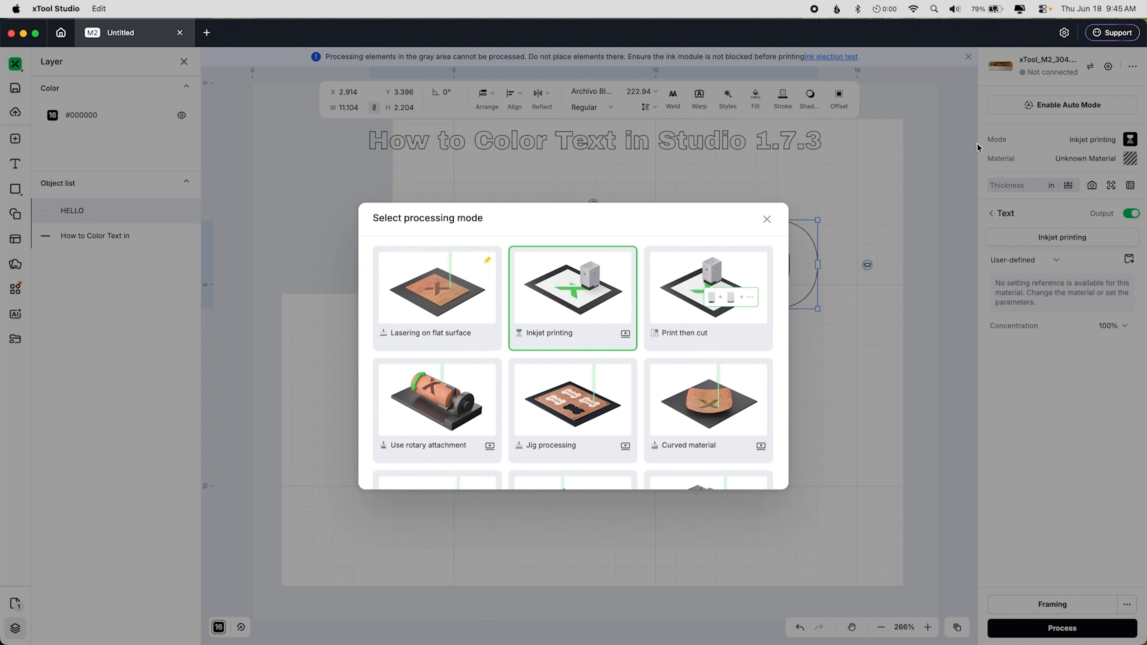
left_click(671, 318)
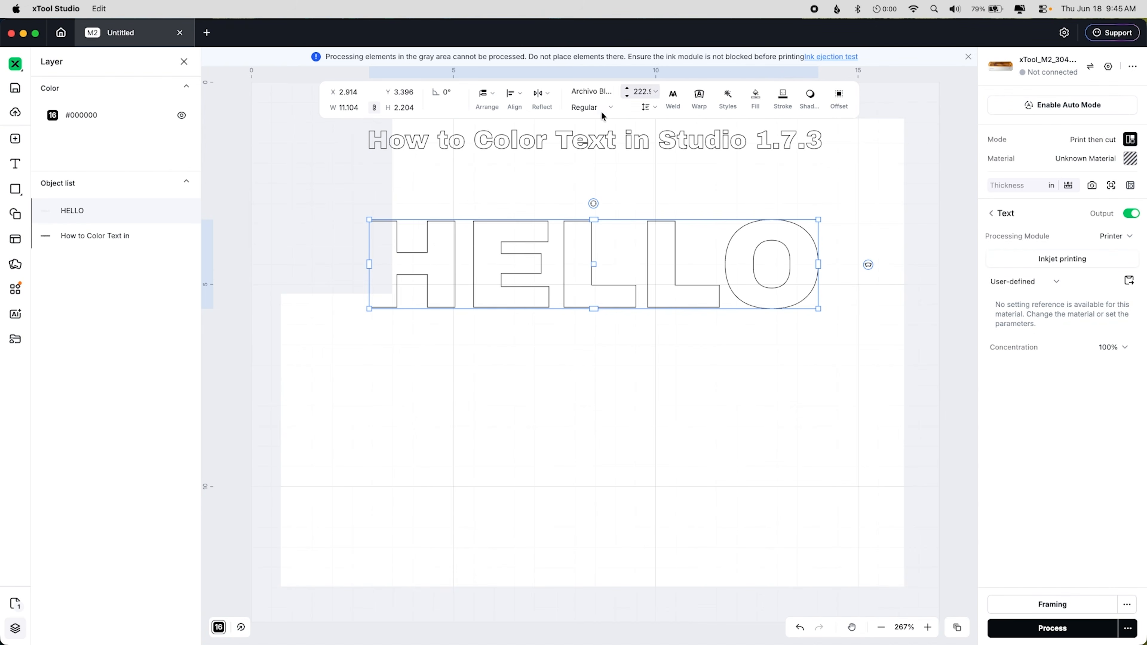
left_click(1111, 239)
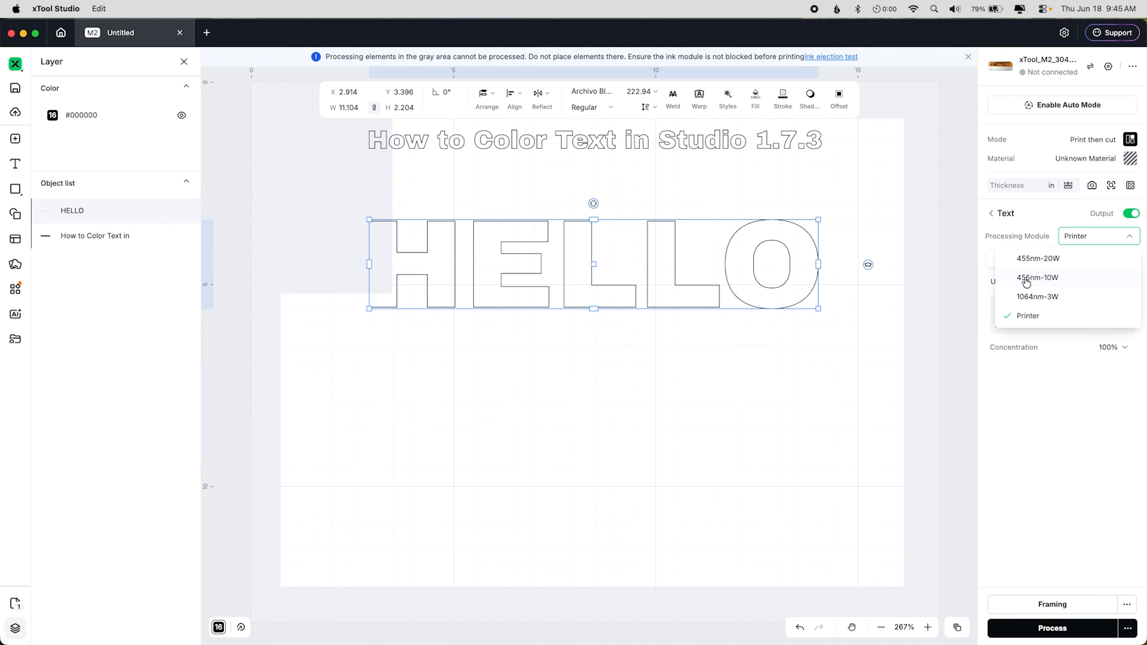
left_click(1026, 279)
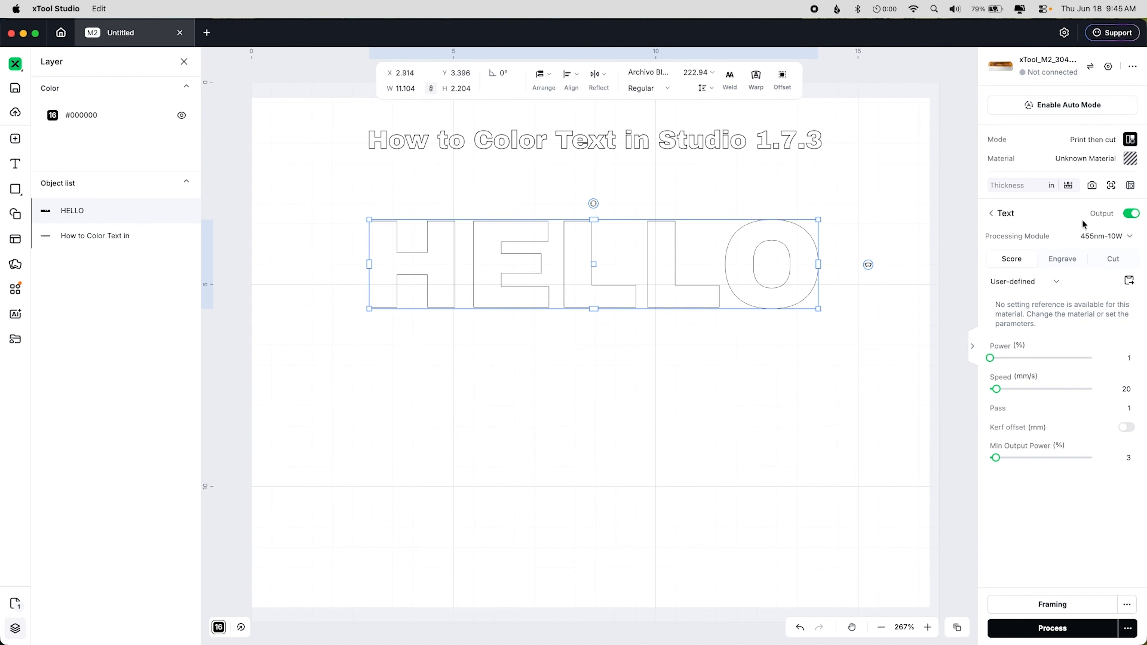
left_click(1083, 236)
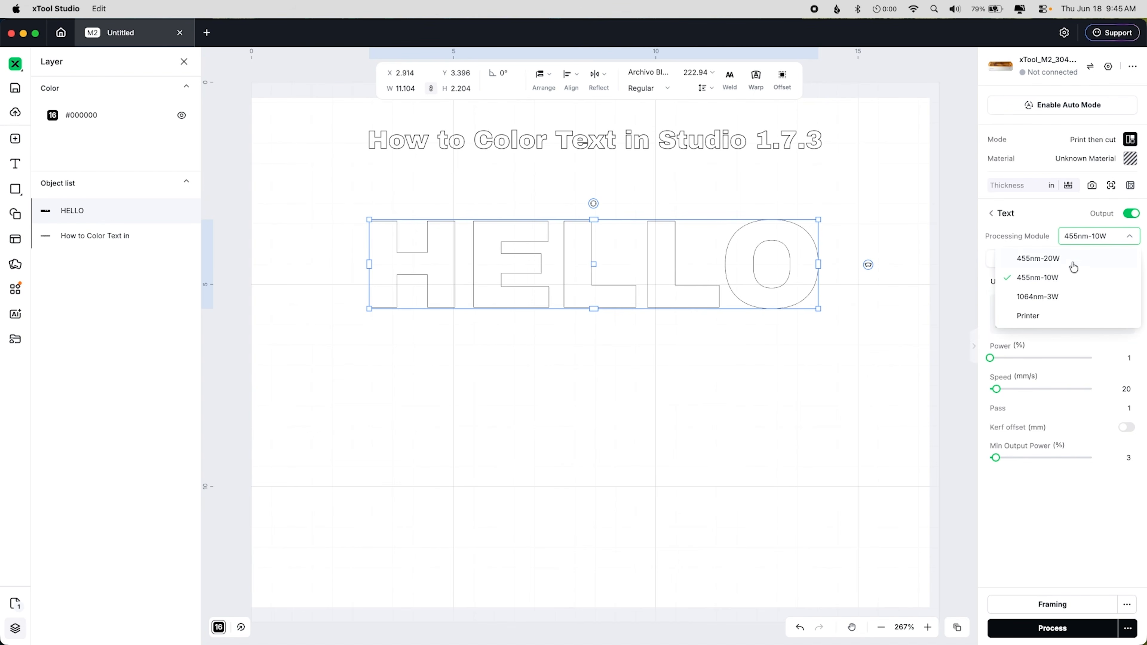
left_click(1034, 316)
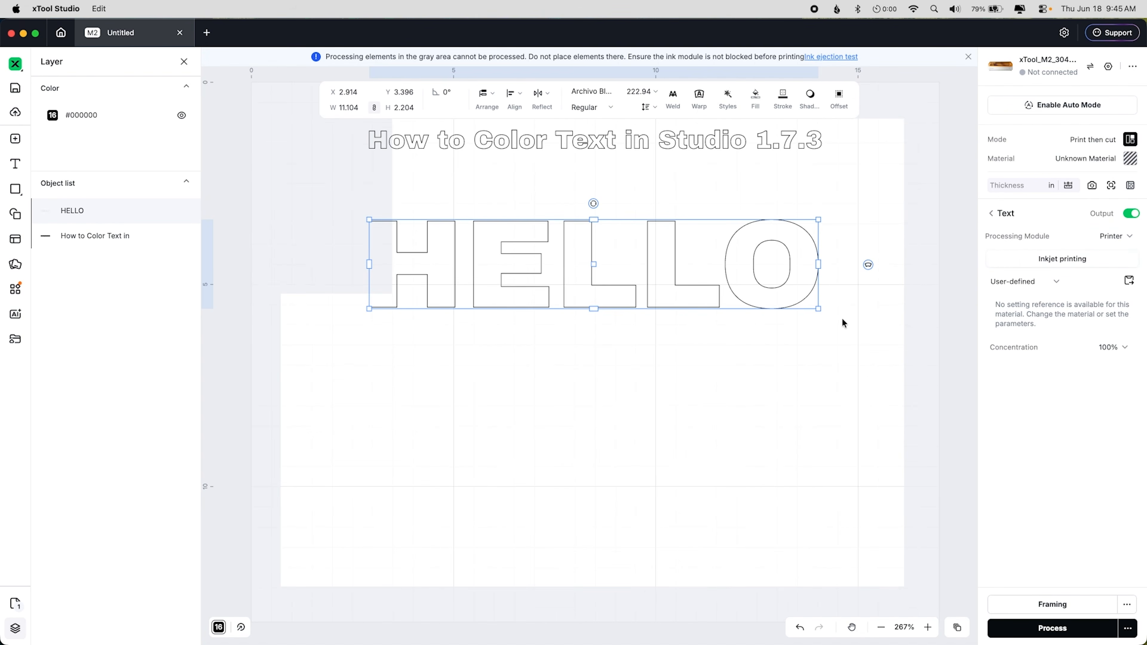
Step: Reposition the HELLO text slightly right and up, to about X 4.242 and Y 2.547
left_click_drag(657, 273, 686, 238)
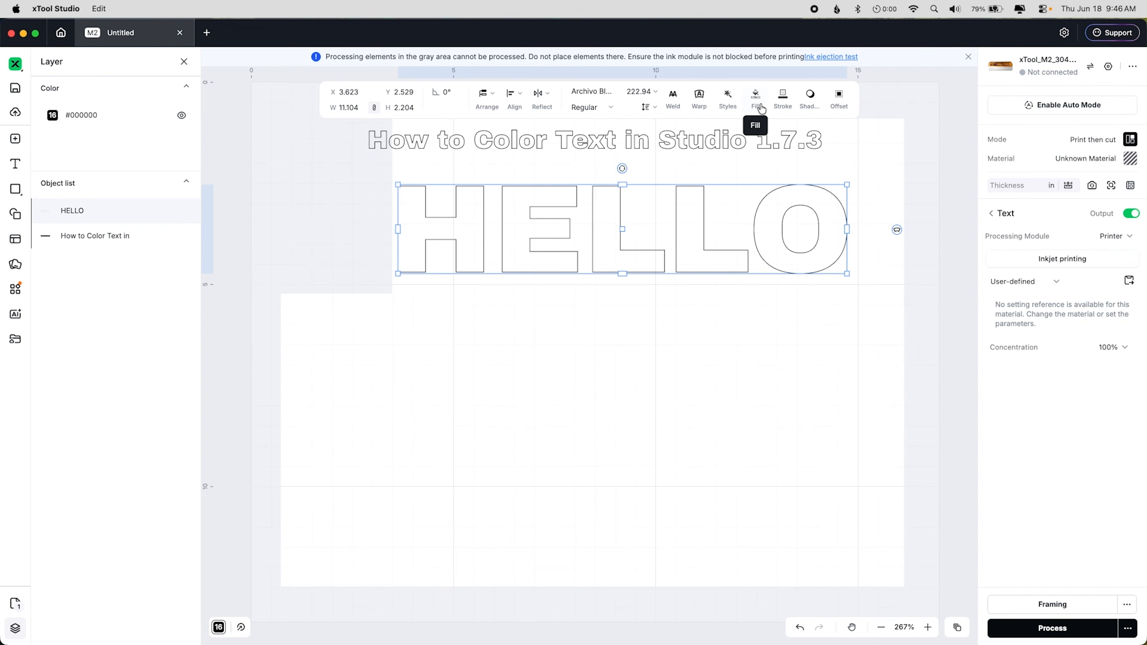
left_click_drag(751, 218, 909, 210)
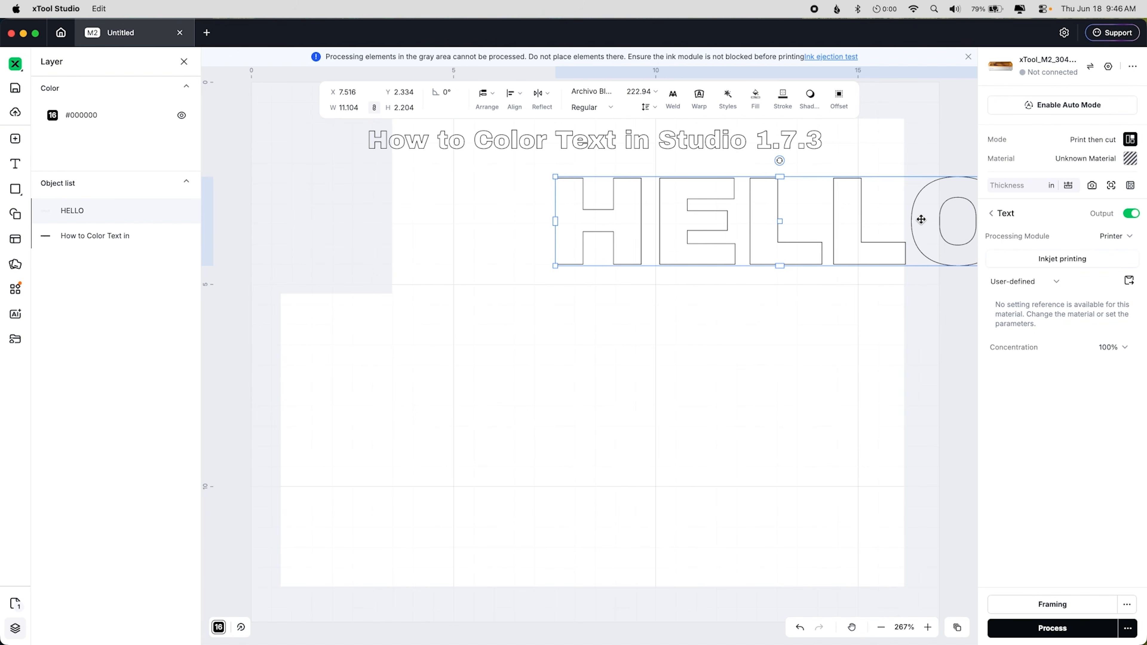
left_click_drag(921, 219, 788, 228)
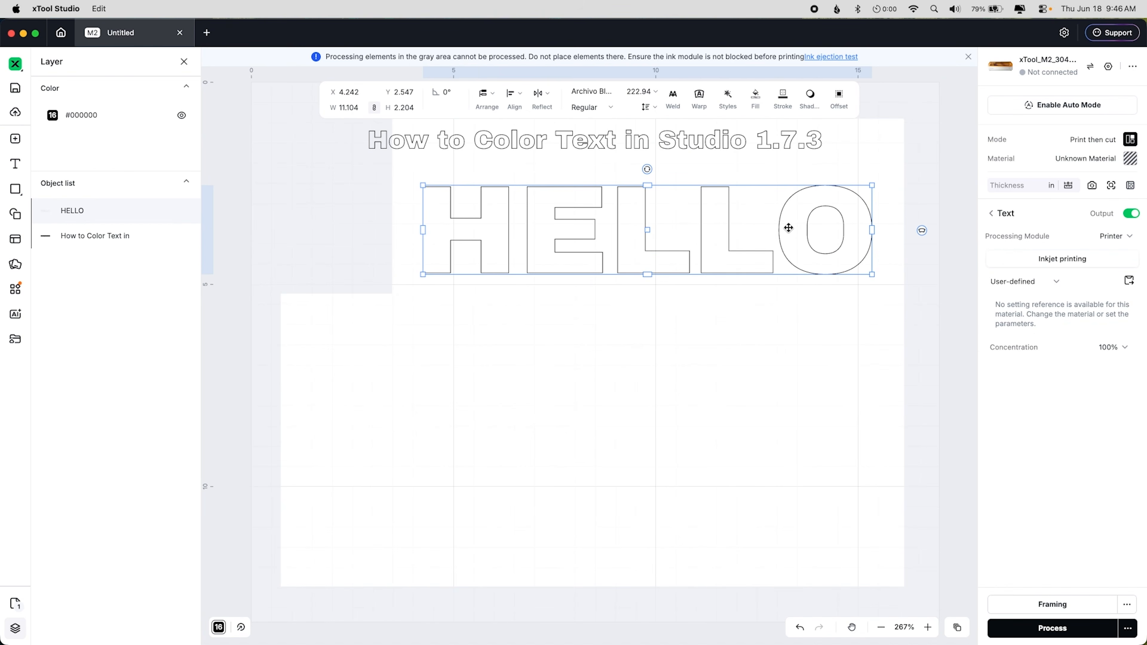
left_click(776, 306)
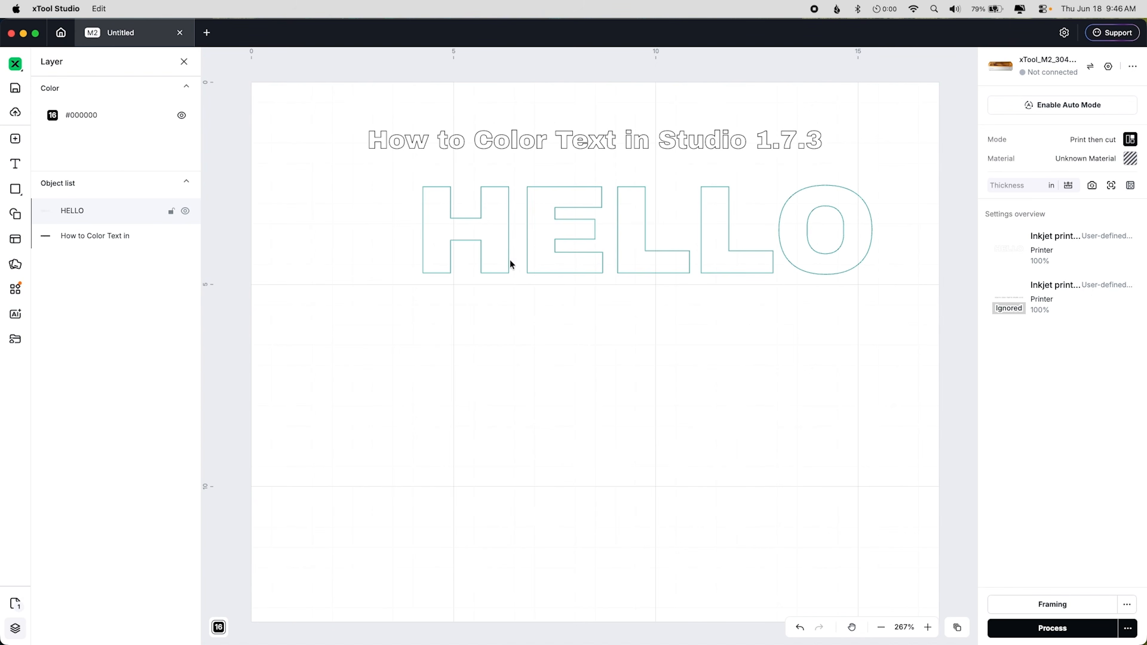
Step: Give the HELLO text a solid fill of #F7F7F7
left_click(545, 260)
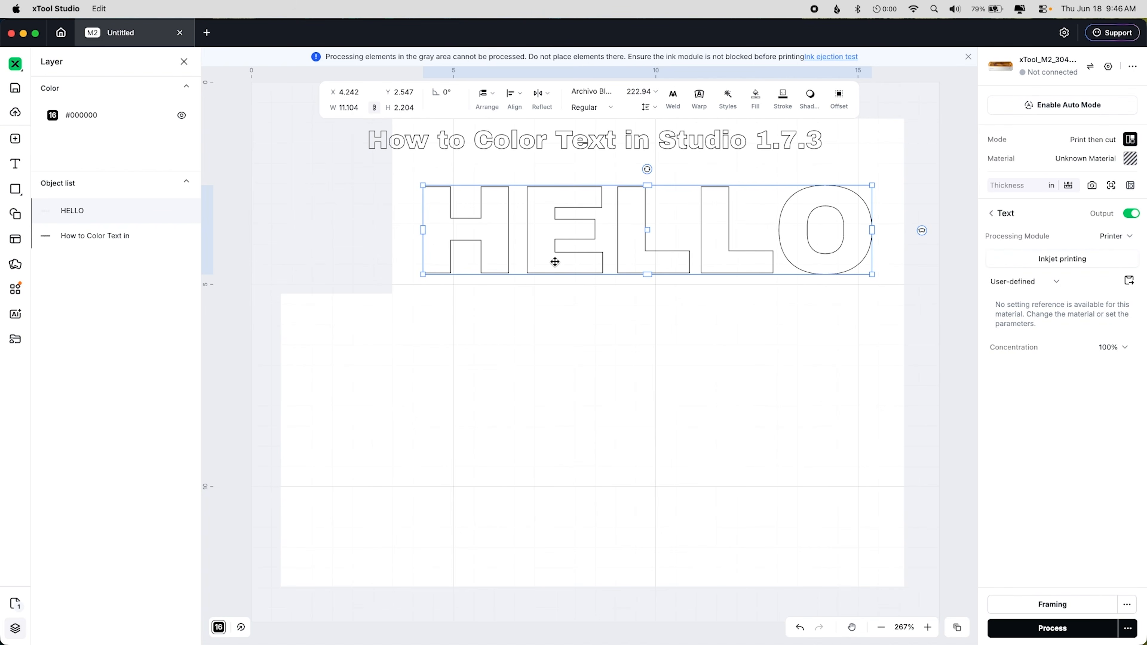
left_click(754, 99)
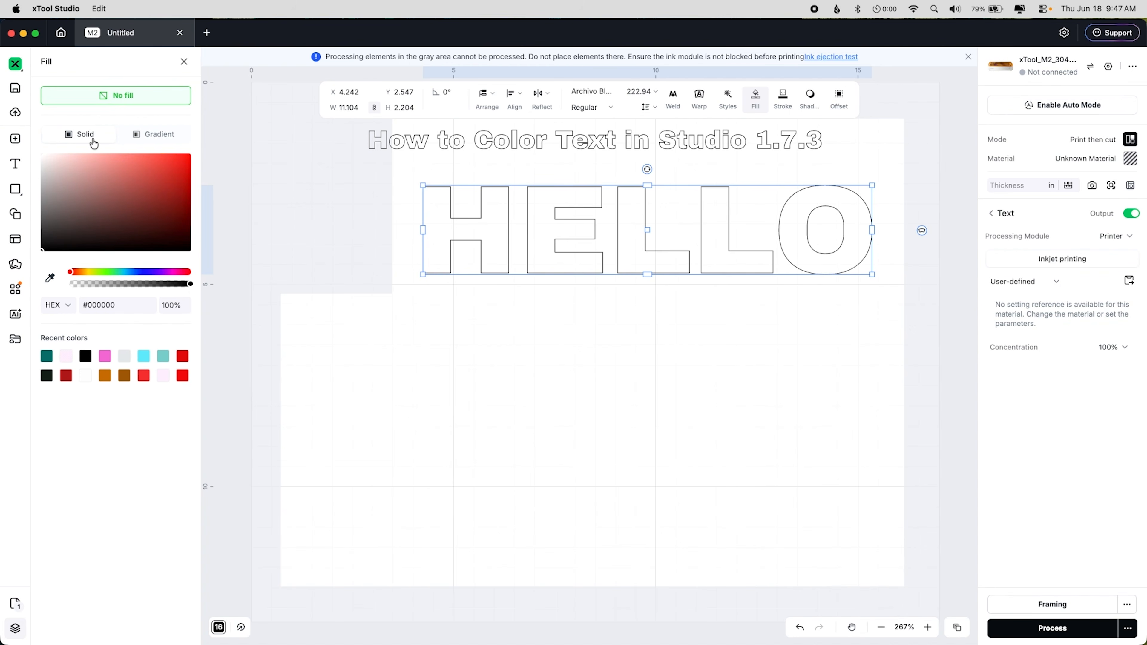
left_click(178, 163)
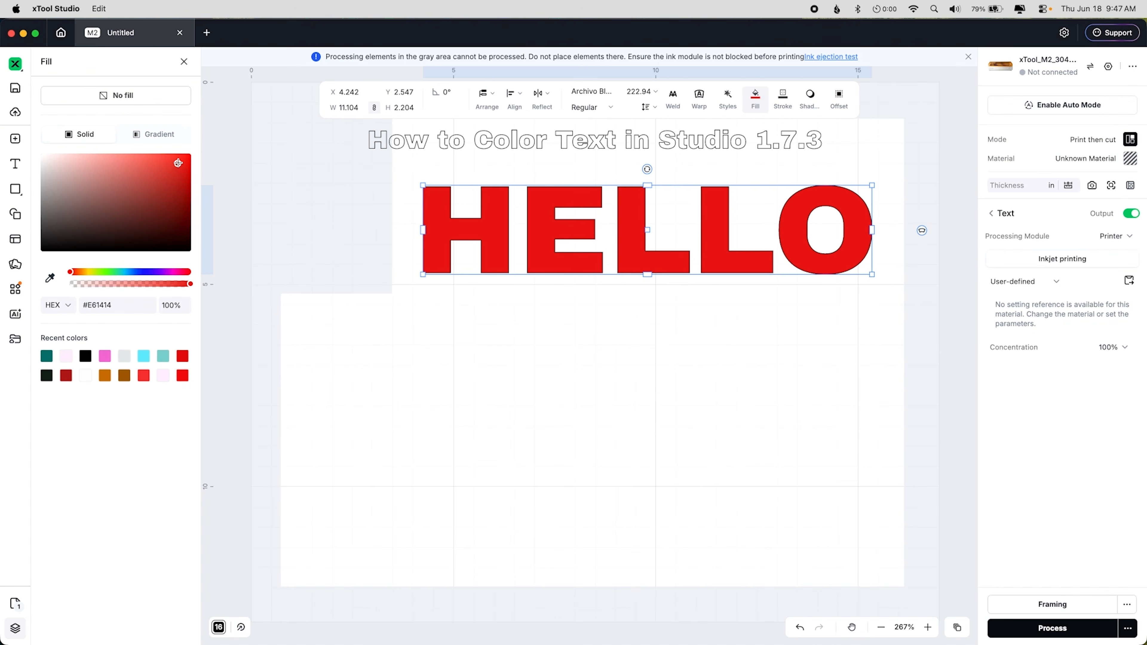
left_click(124, 308)
key("super+a")
type("F7F7F7")
key("Return")
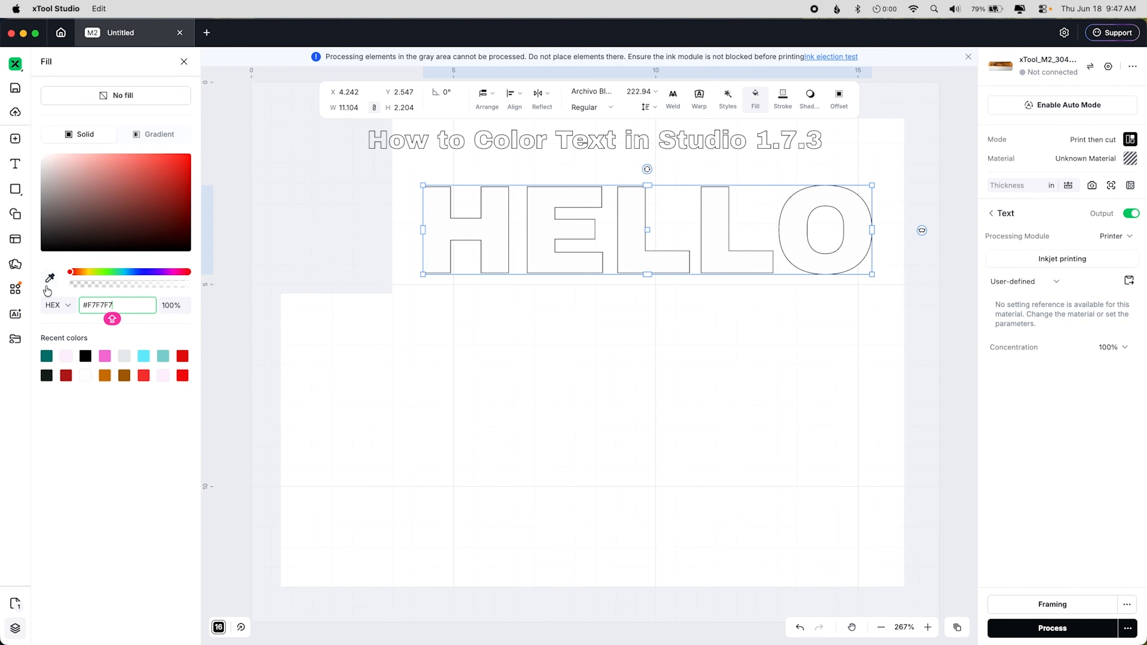
left_click(459, 393)
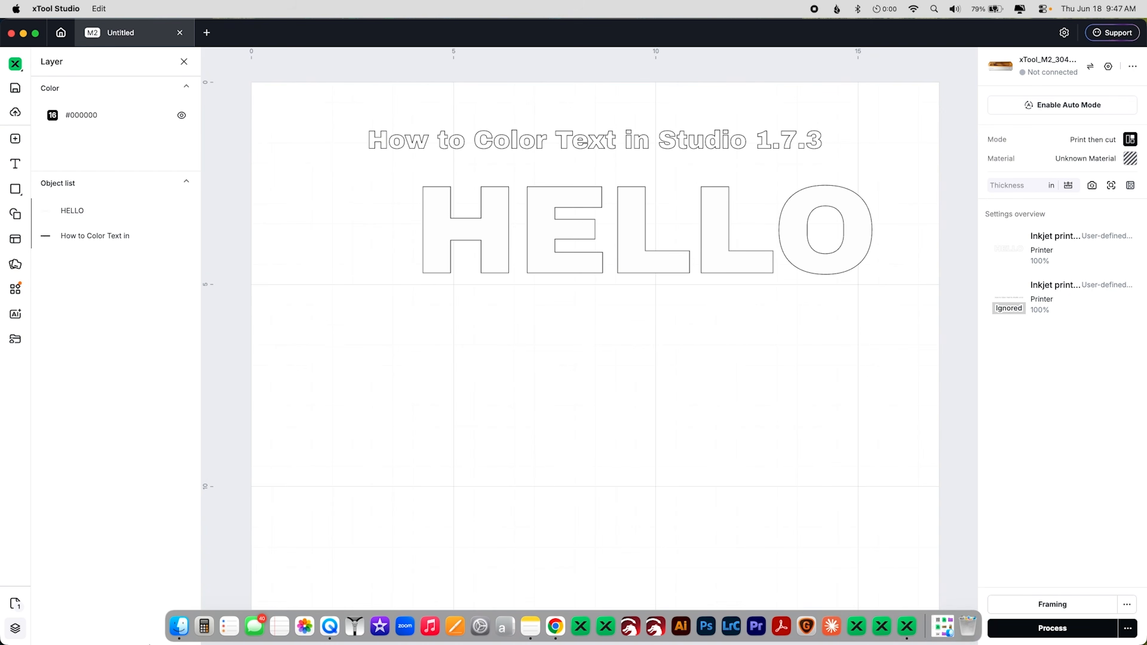
Step: Import a photo into the design and scale it to fit the working area
left_click(179, 627)
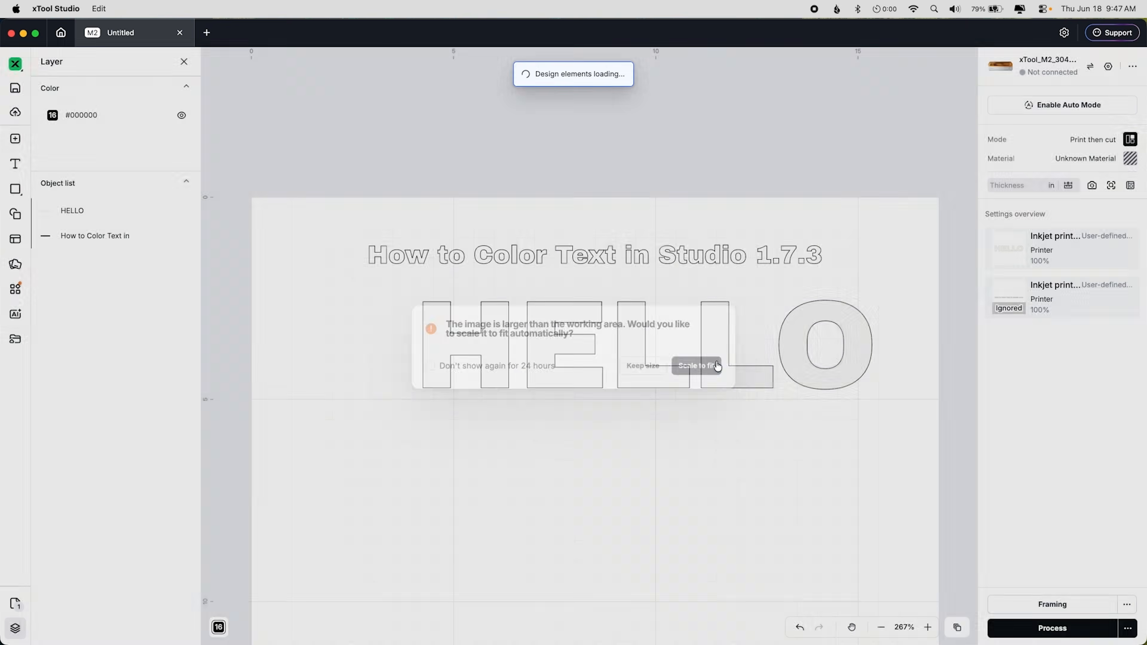
left_click(712, 364)
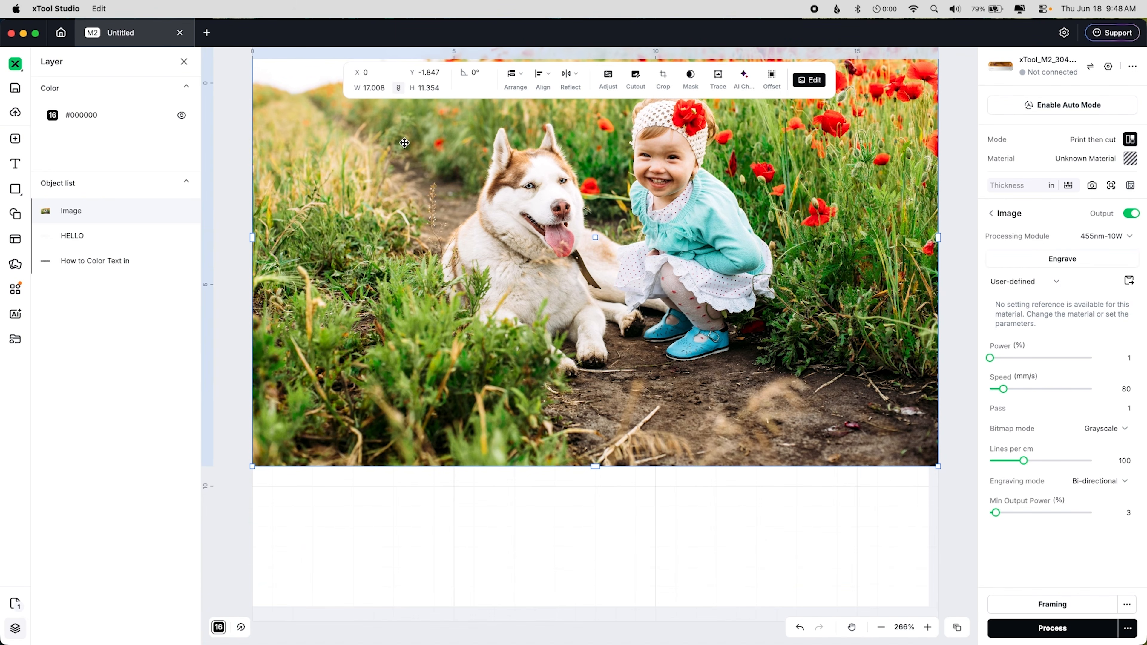
Step: Set the photo's height to 5 and move it below the HELLO text
left_click(434, 89)
key("Caps_Lock")
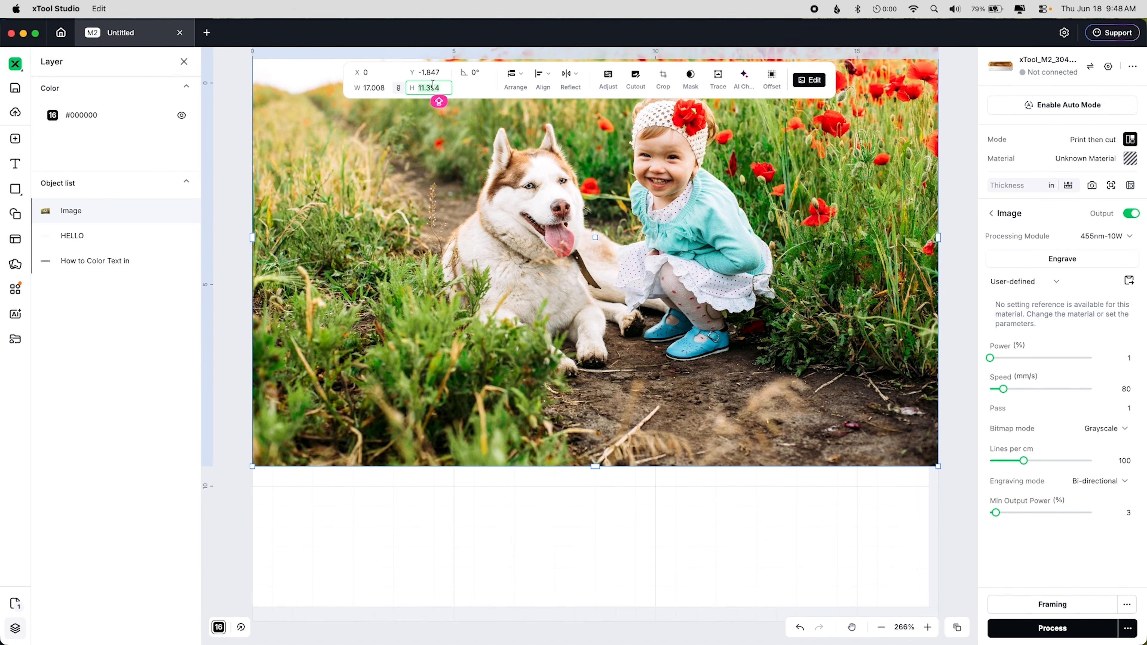
type("5")
key("Return")
left_click_drag(358, 112, 417, 389)
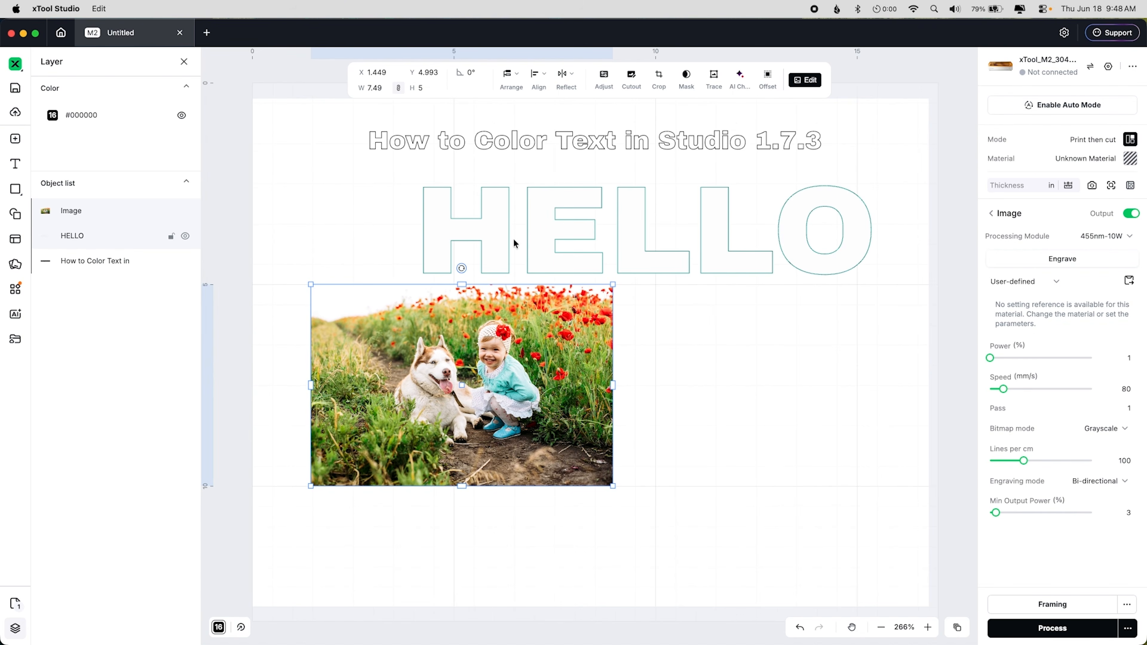
Step: Fill the HELLO text with the blue #039BBA sampled from the girl's shirt in the photo
left_click(529, 229)
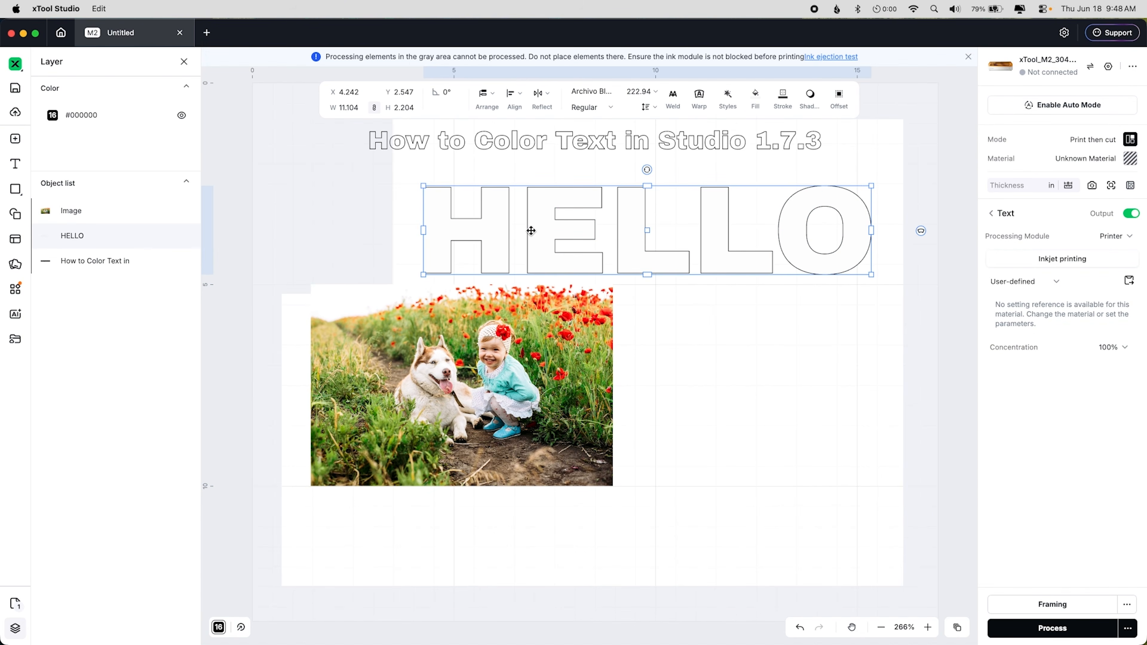
left_click(755, 99)
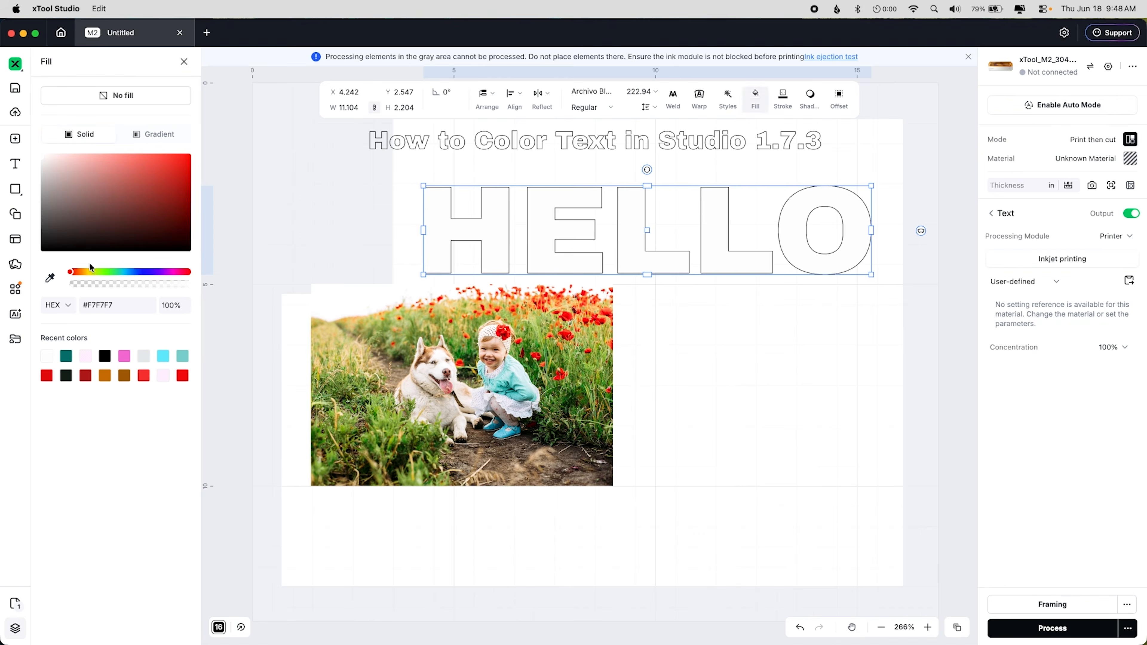
left_click(50, 278)
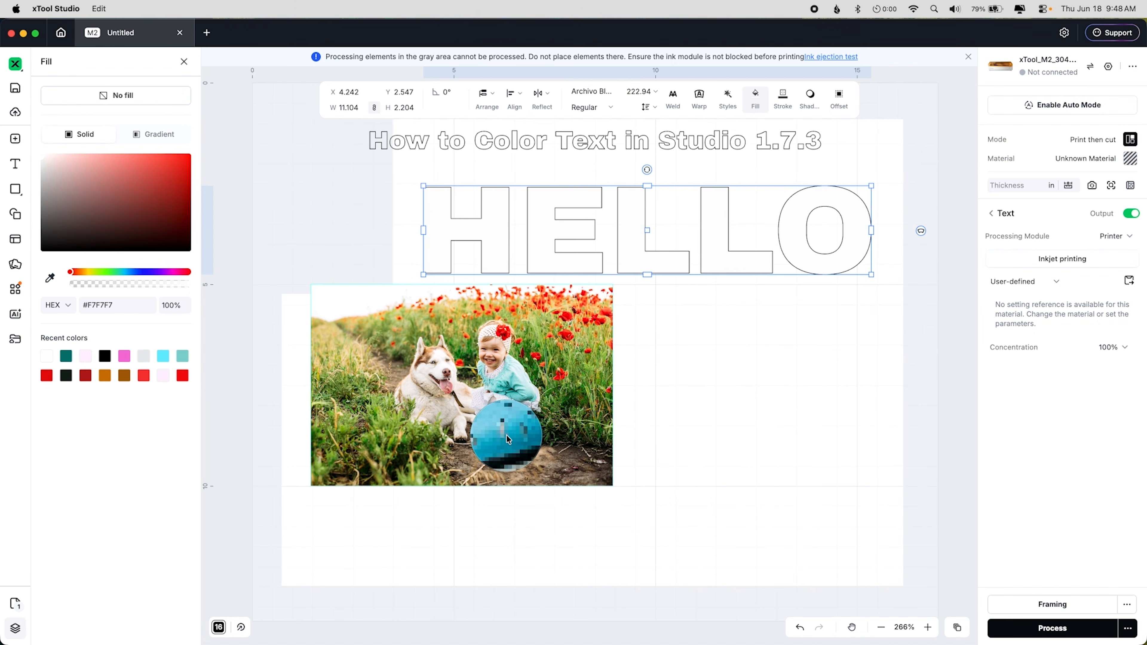
left_click(506, 435)
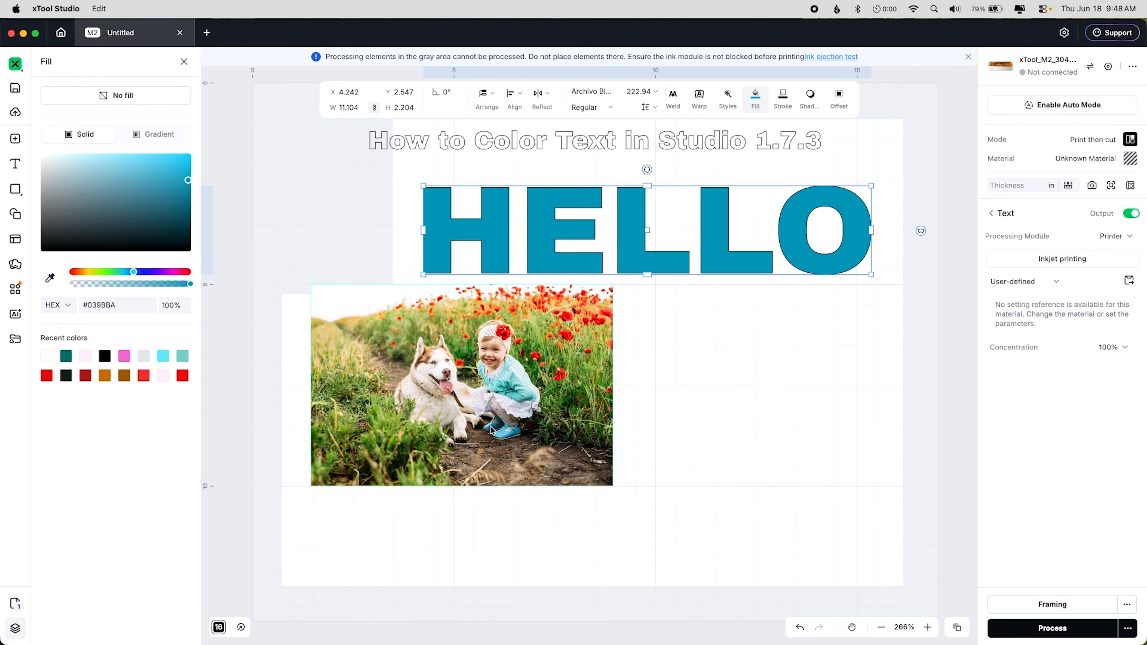
Step: Fill the HELLO text with red #FE010A sampled with the eyedropper from the flower in the photo
left_click(49, 277)
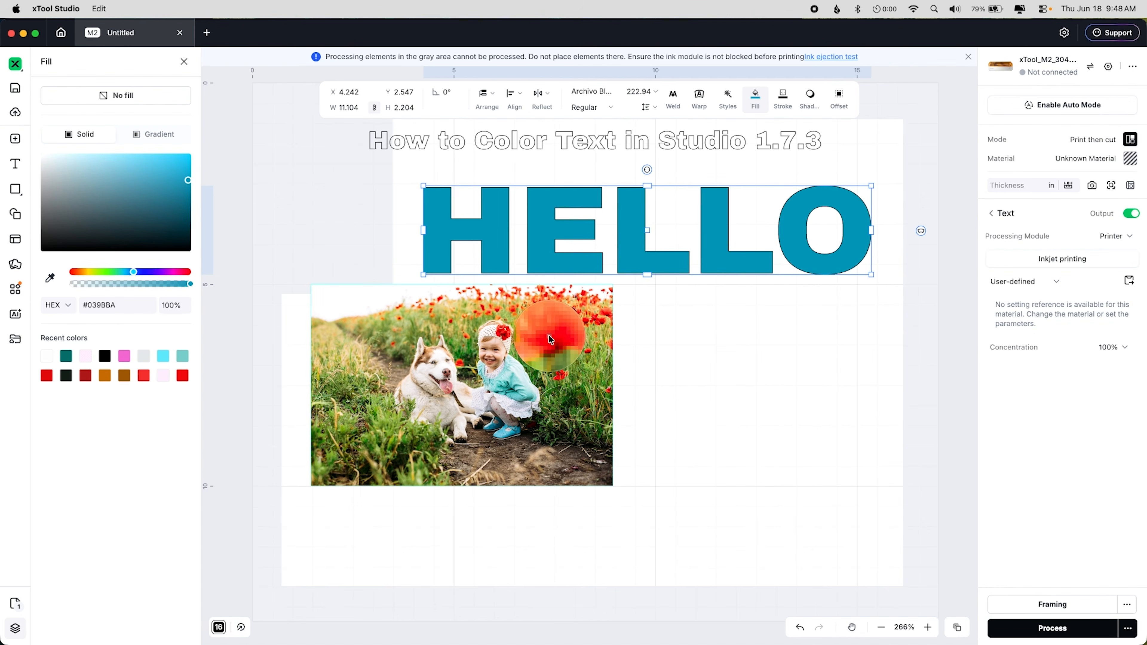
left_click(548, 338)
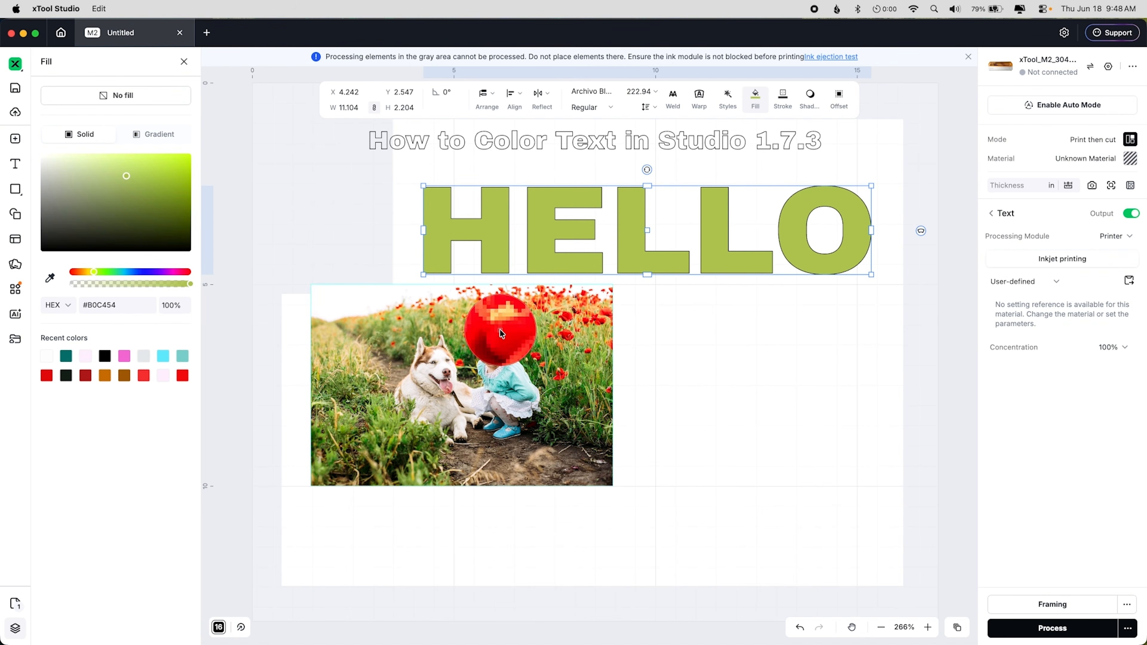
left_click(501, 333)
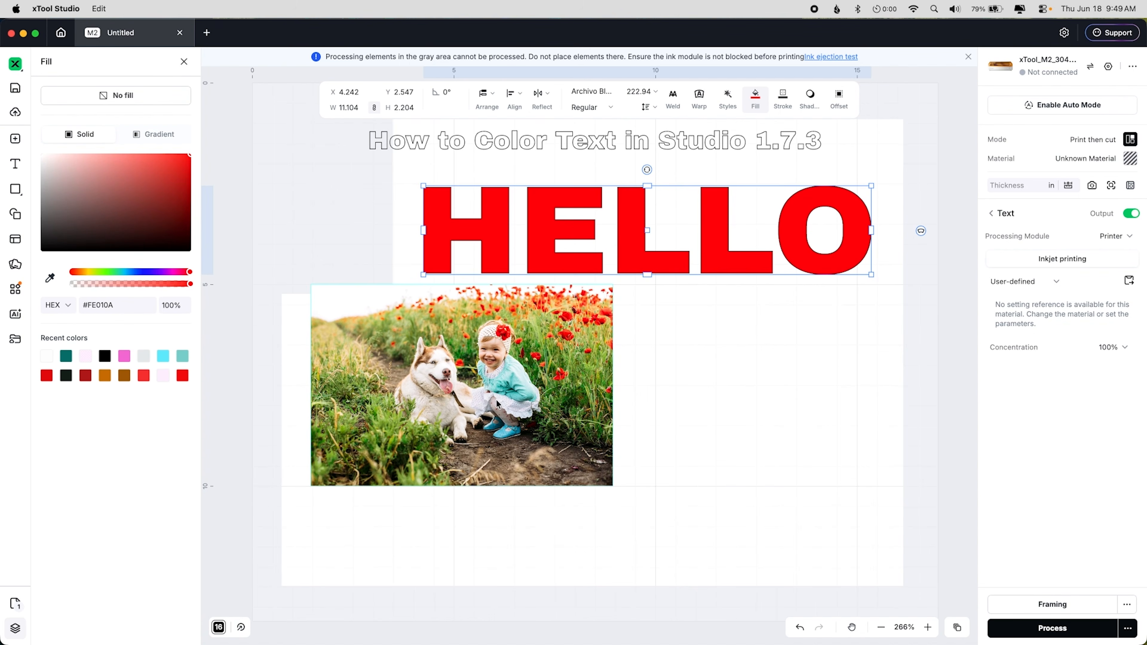
Step: Switch the fill colour's code format to RGB and back to HEX
left_click(67, 308)
left_click(73, 349)
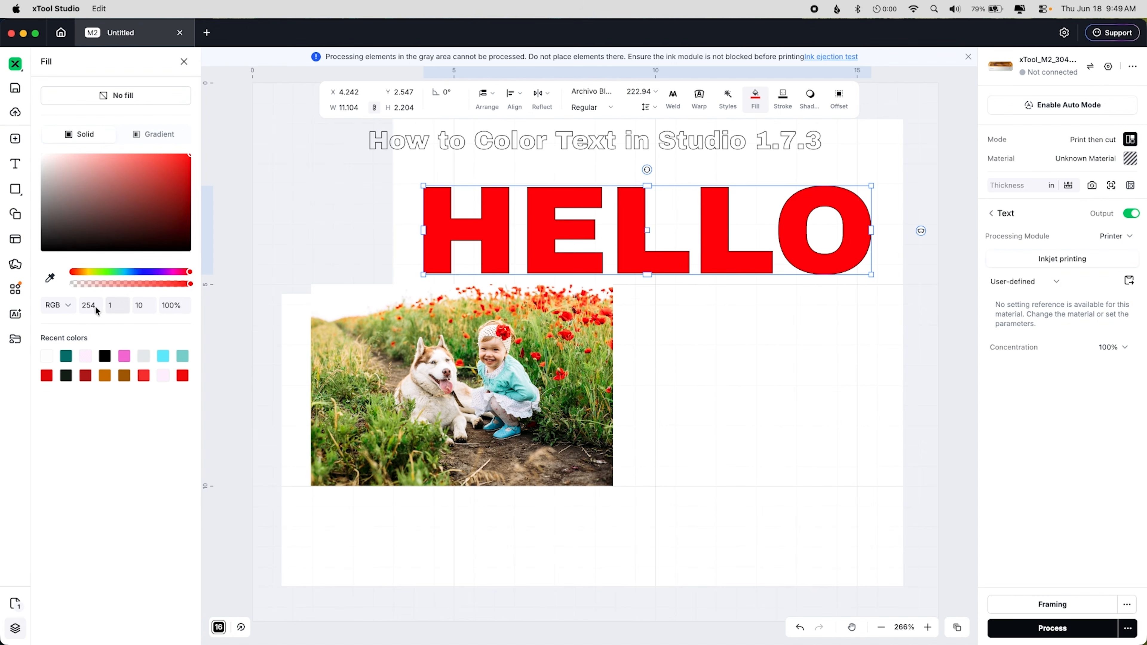
left_click(57, 305)
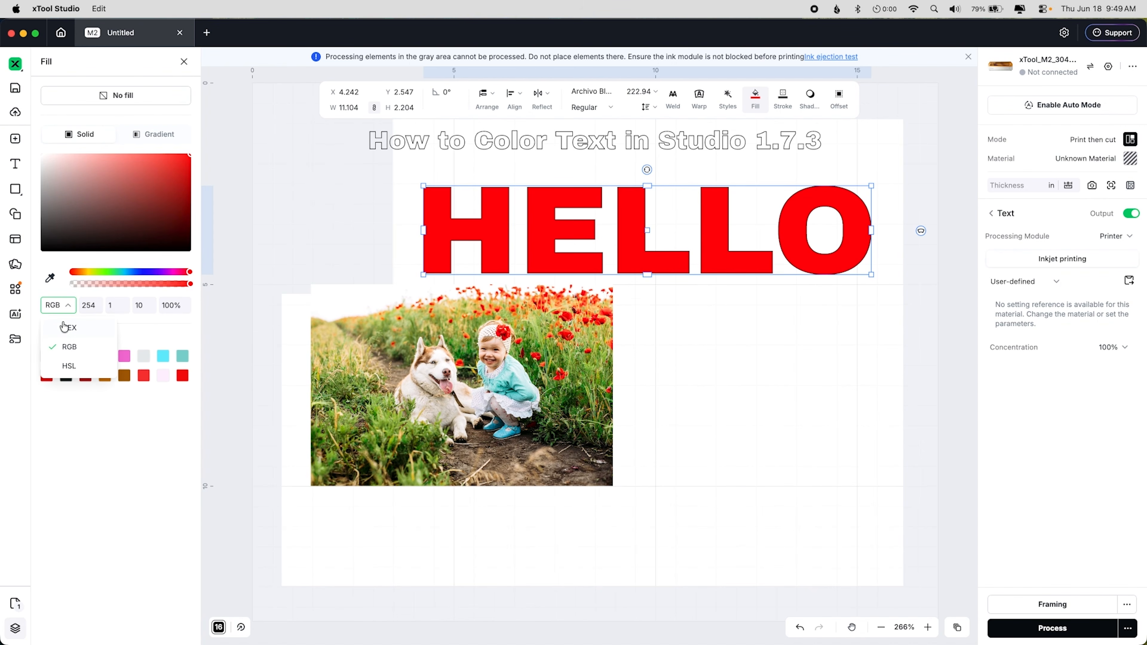
left_click(65, 327)
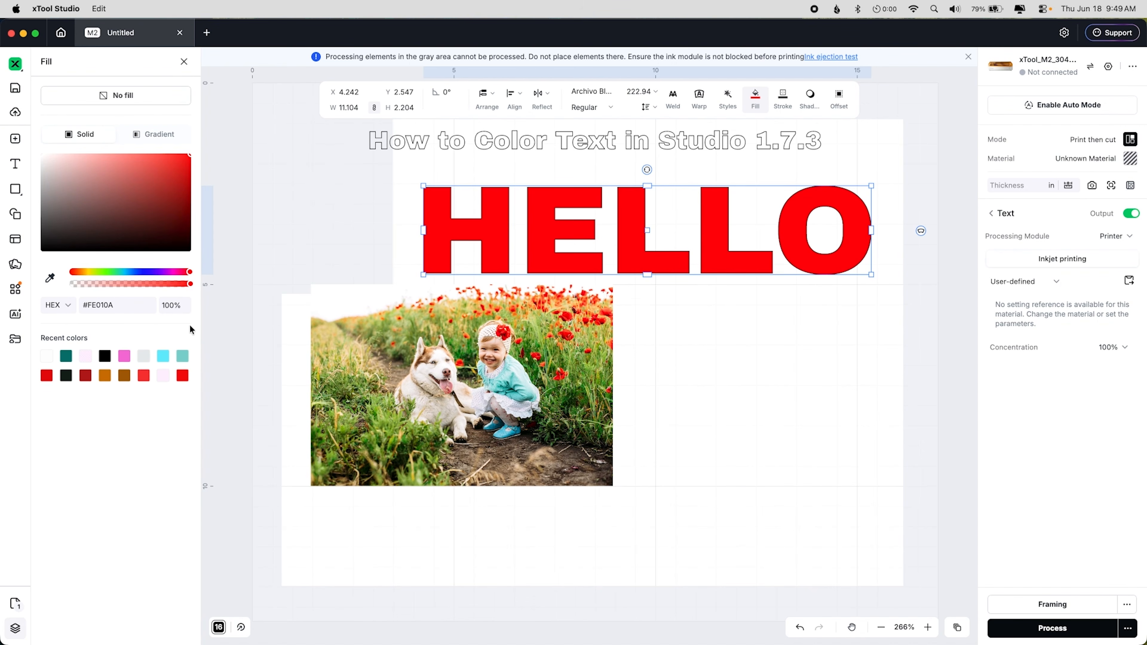
Step: Change the HELLO fill to a linear gradient and sample its start colour #B4E3E4 from the girl's shirt
left_click(187, 284)
mouse_move(186, 287)
left_mouse_down()
mouse_move(133, 291)
mouse_move(190, 283)
left_mouse_up()
left_click(176, 135)
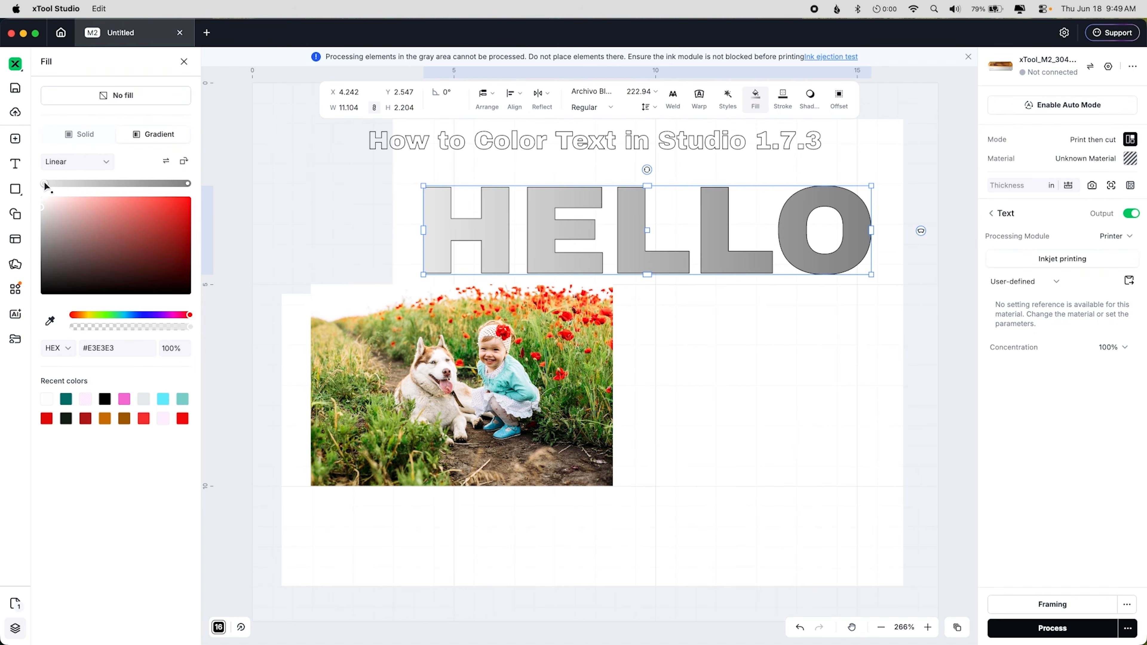
left_click(49, 320)
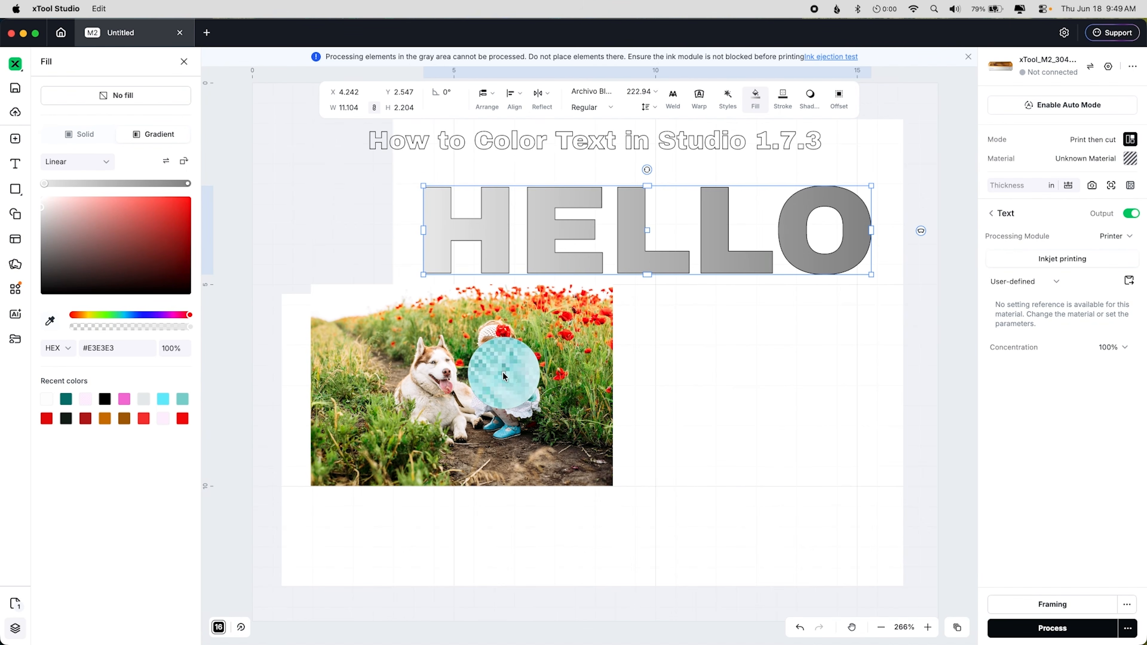
left_click(503, 372)
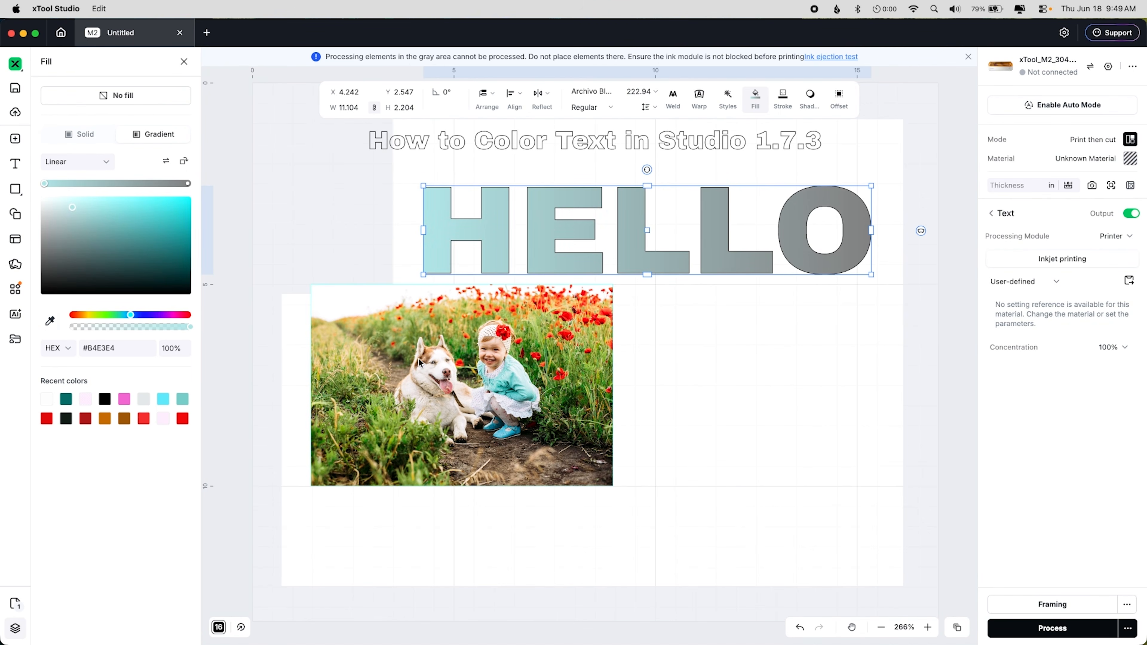
Step: Sample the gradient's end colour #47AEA5 from the girl's shirt with the eyedropper
left_click(188, 184)
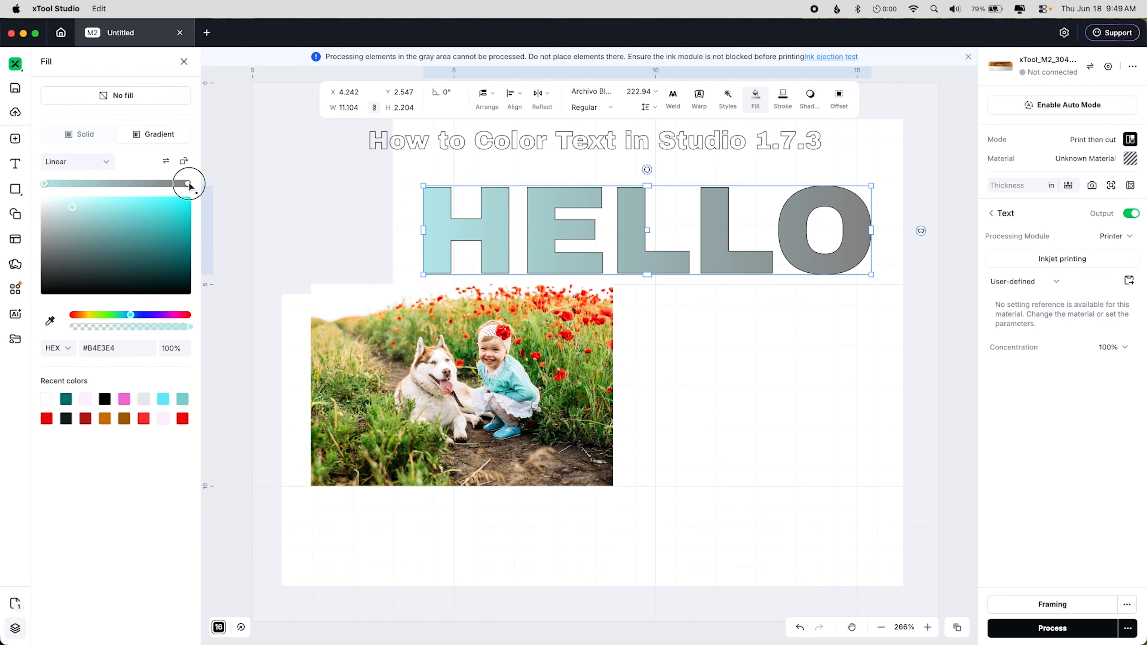
left_click(49, 321)
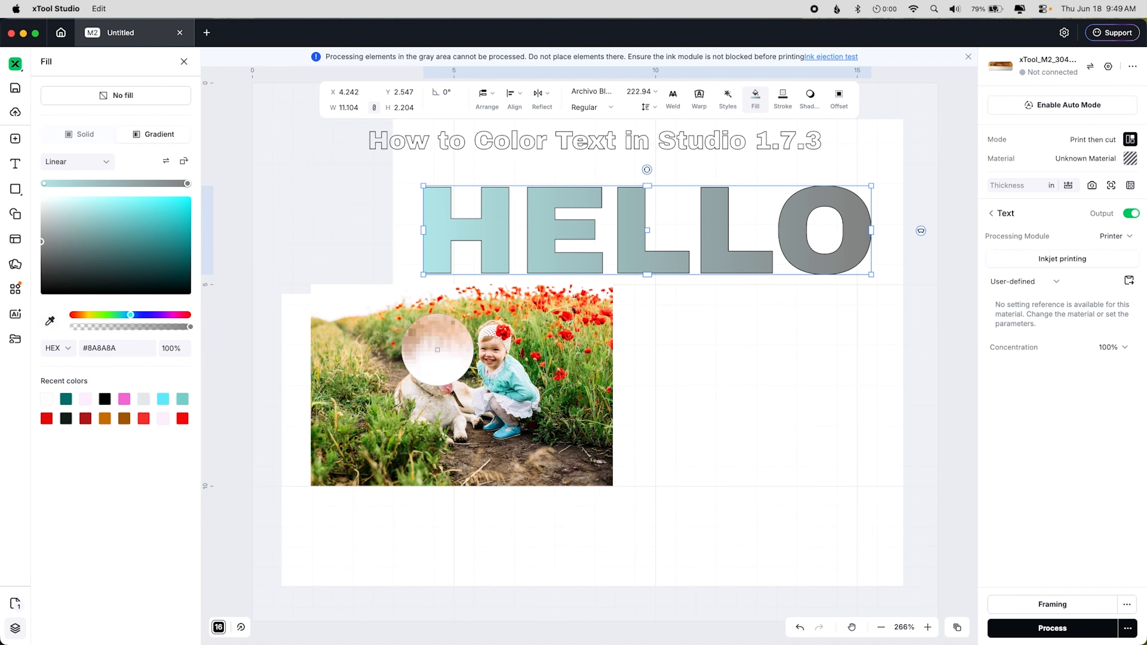
left_click(503, 385)
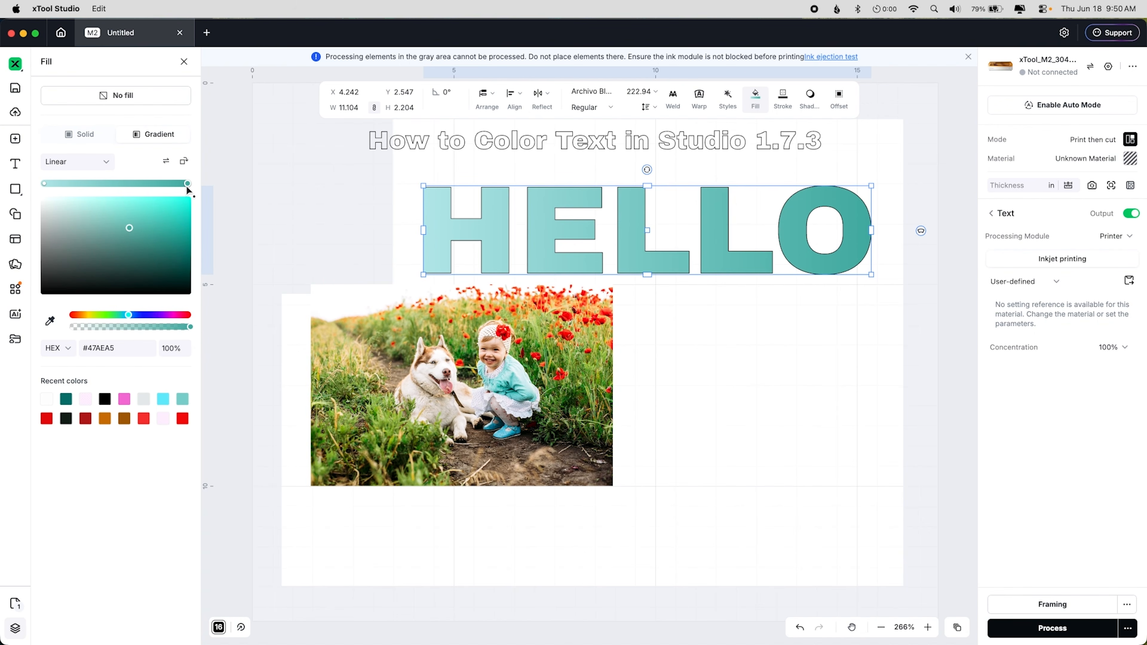
Step: Drag the gradient's end stop to the middle of the bar and back to the end
left_click_drag(186, 183, 114, 185)
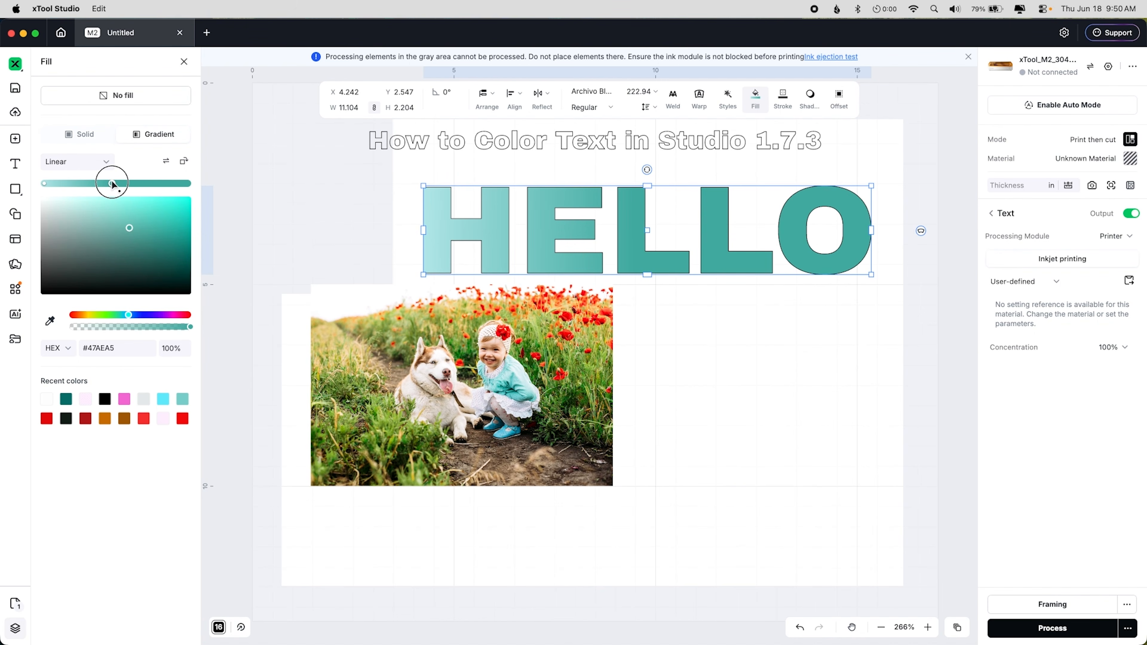
left_click_drag(113, 184, 193, 183)
mouse_move(43, 182)
left_mouse_down()
mouse_move(154, 184)
mouse_move(44, 184)
left_mouse_up()
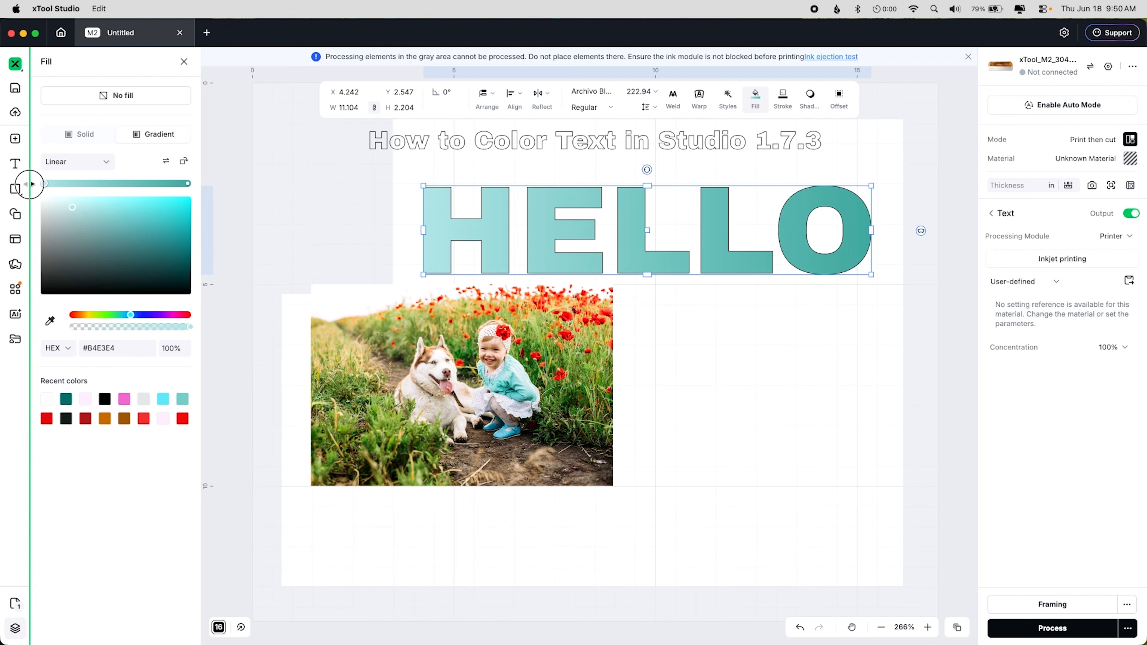
Step: Switch the gradient type to Radial and back to Linear
left_click(104, 169)
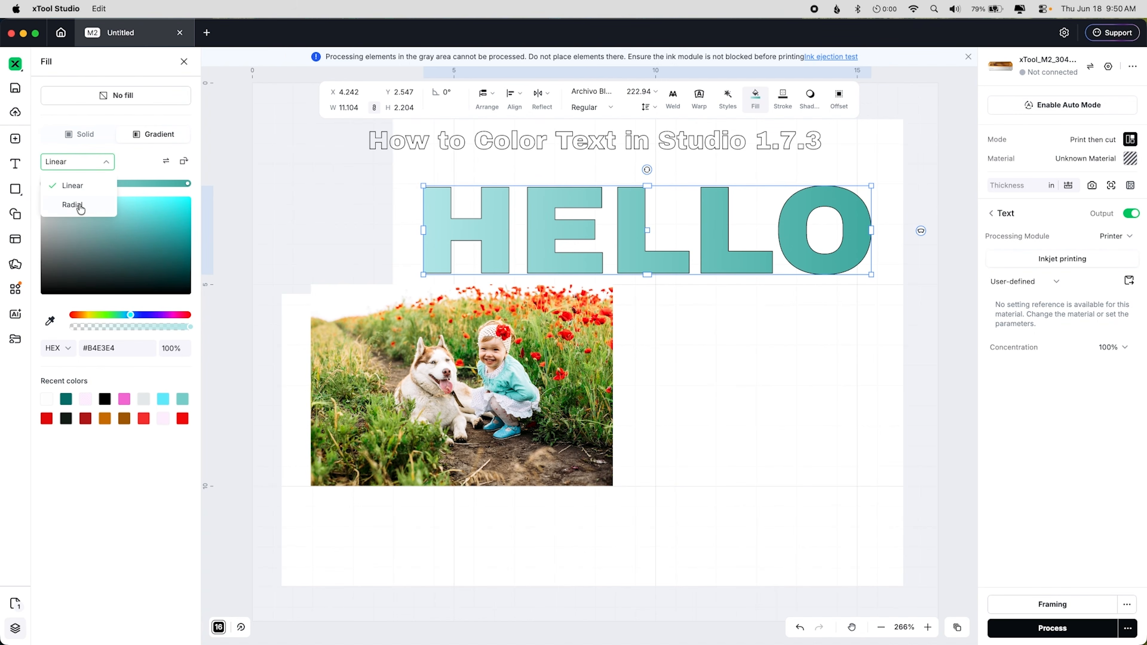
left_click(72, 204)
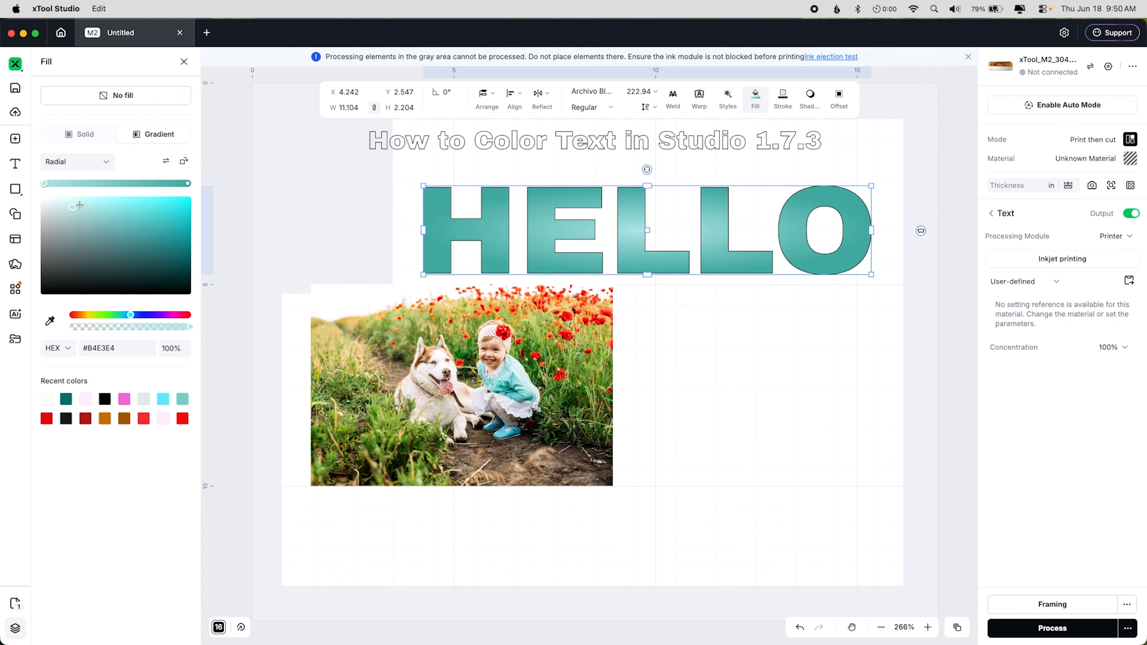
mouse_move(43, 182)
left_mouse_down()
mouse_move(140, 189)
mouse_move(42, 183)
left_mouse_up()
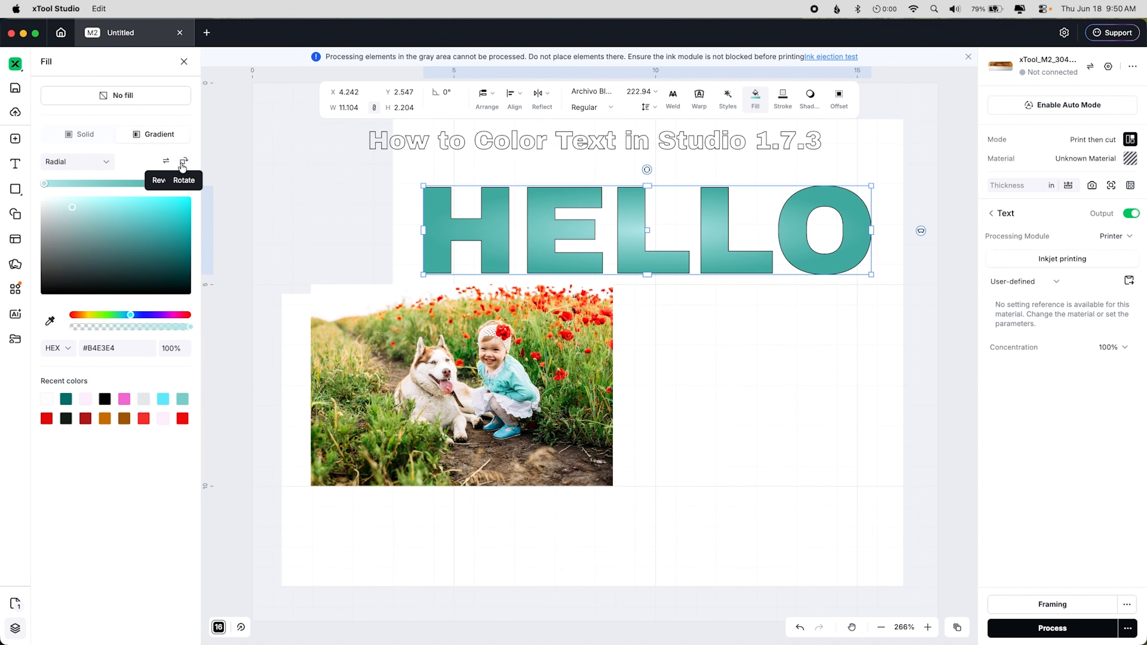
left_click(68, 167)
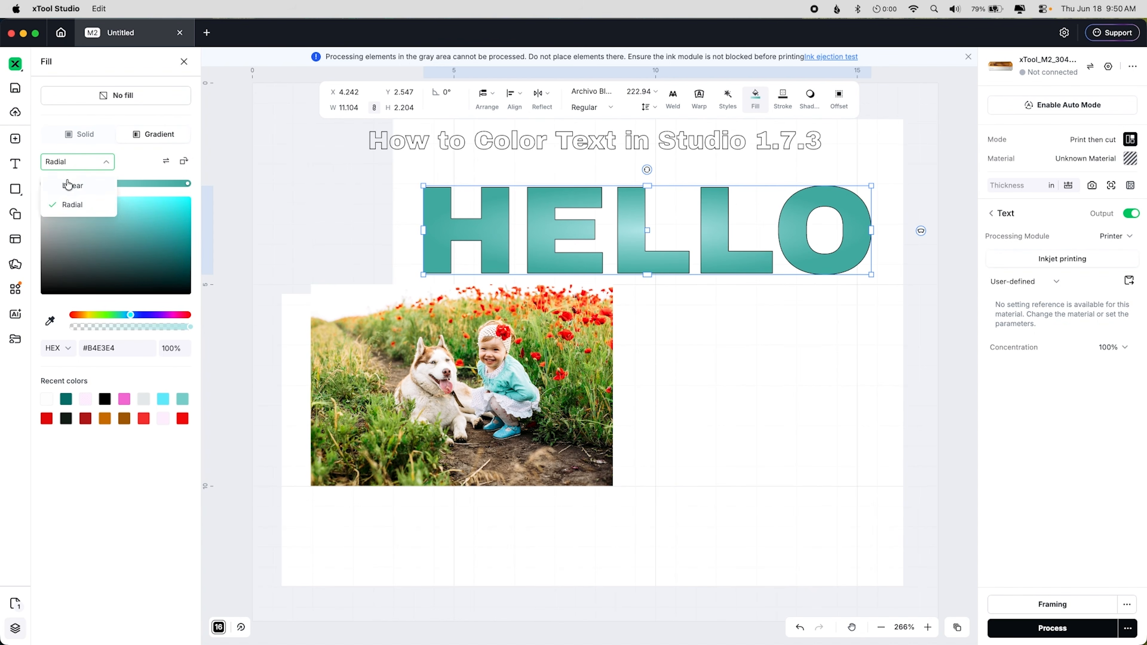
left_click(68, 186)
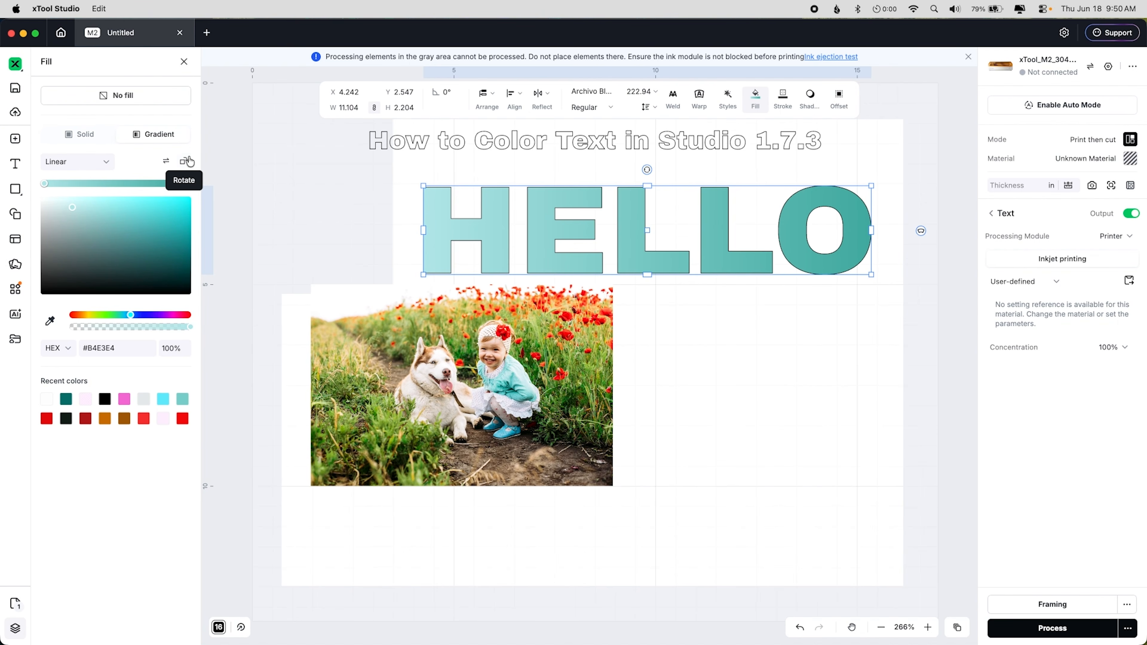
Step: Rotate the gradient direction through a full turn and switch the text fill back to solid
left_click(189, 161)
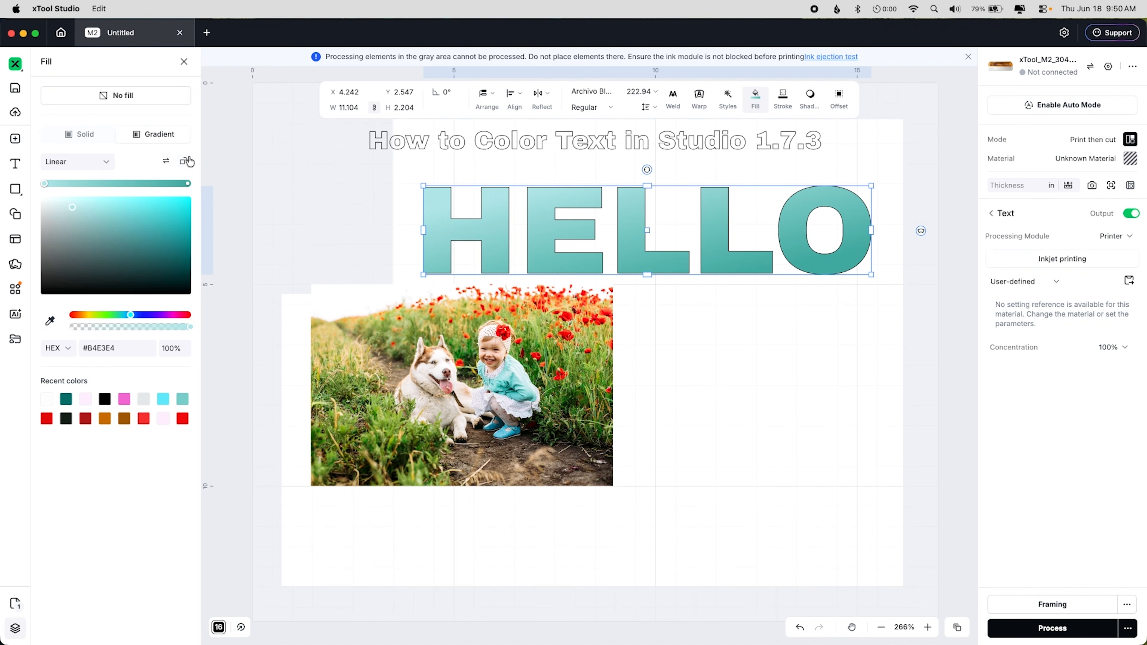
left_click(190, 162)
left_click(190, 162)
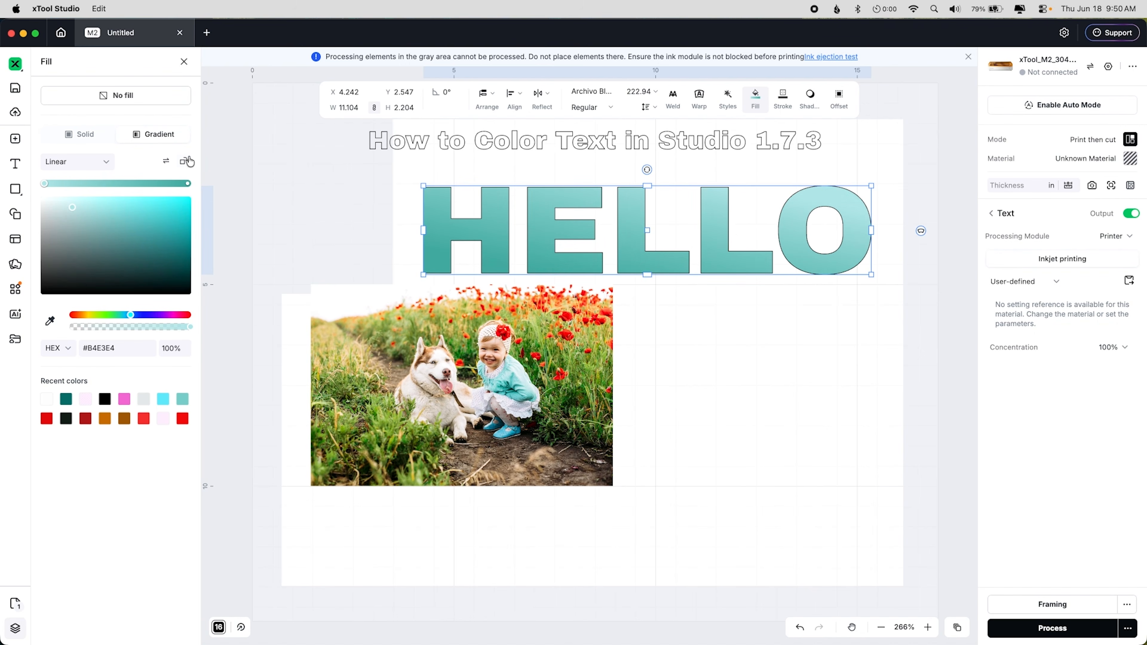
left_click(190, 162)
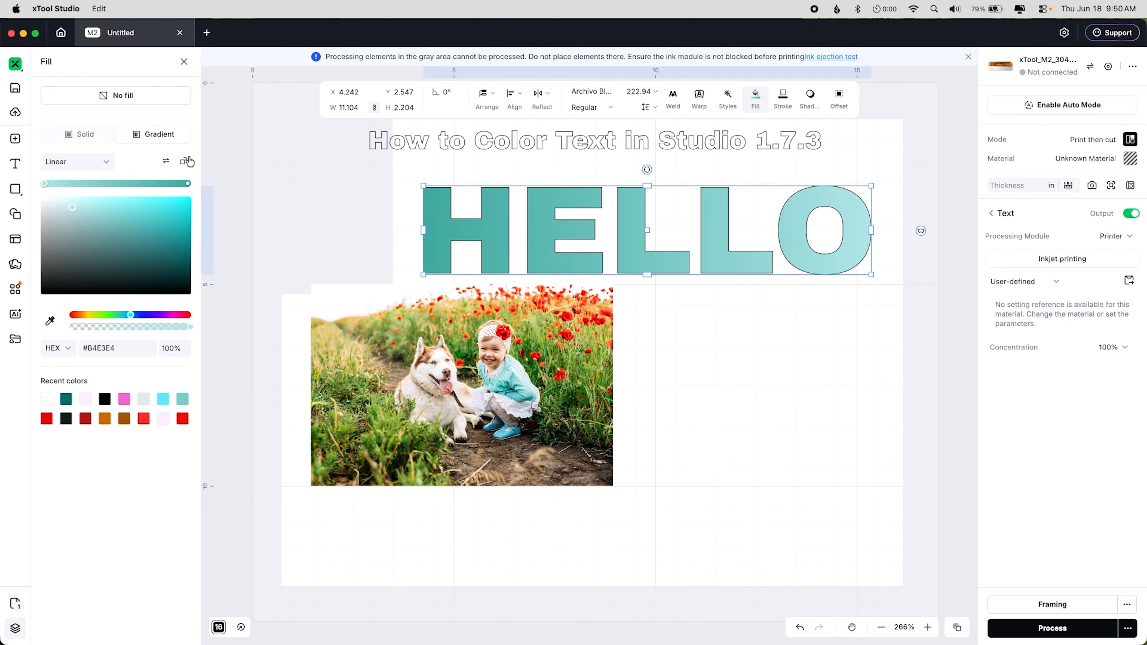
left_click(189, 162)
left_click(190, 162)
left_click(190, 162)
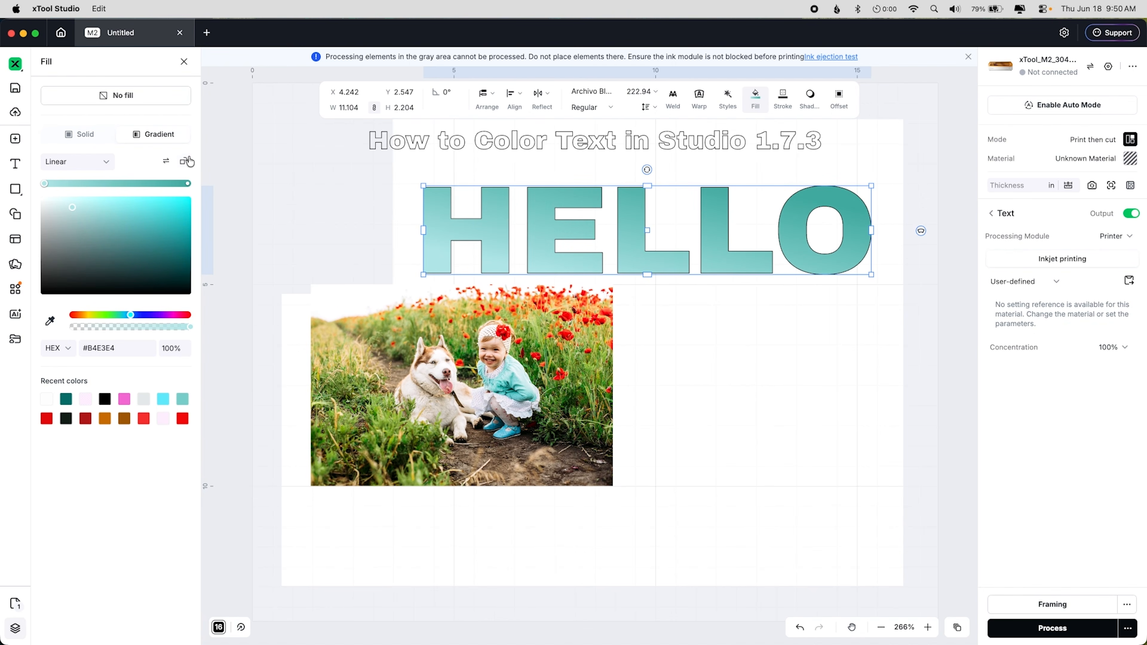
left_click(190, 162)
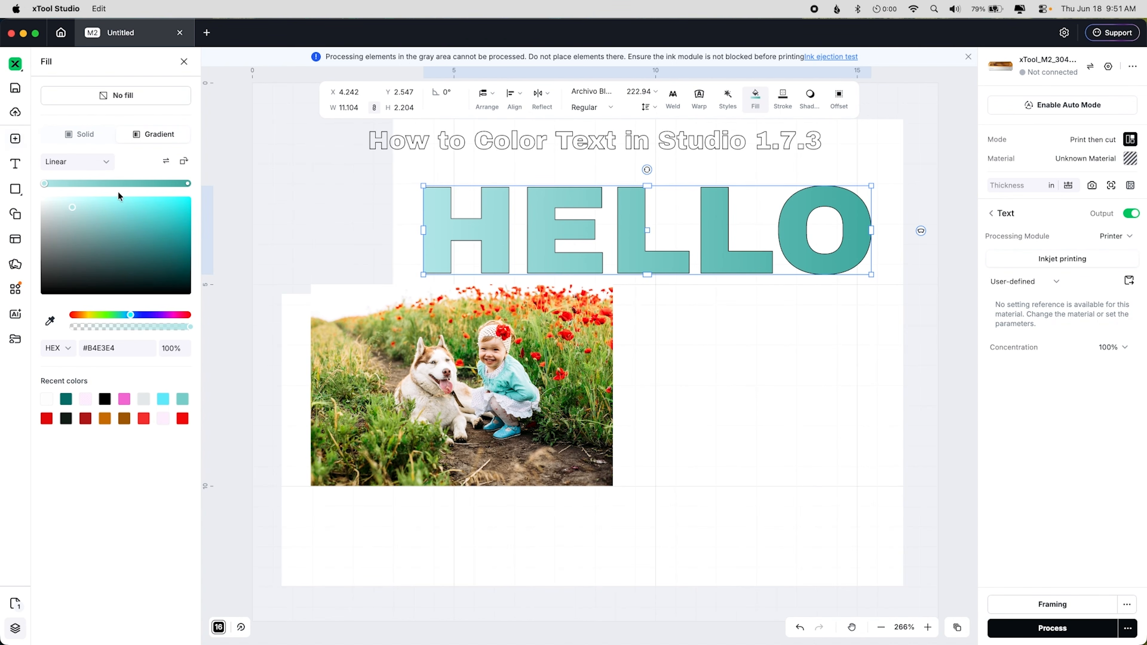
left_click(82, 133)
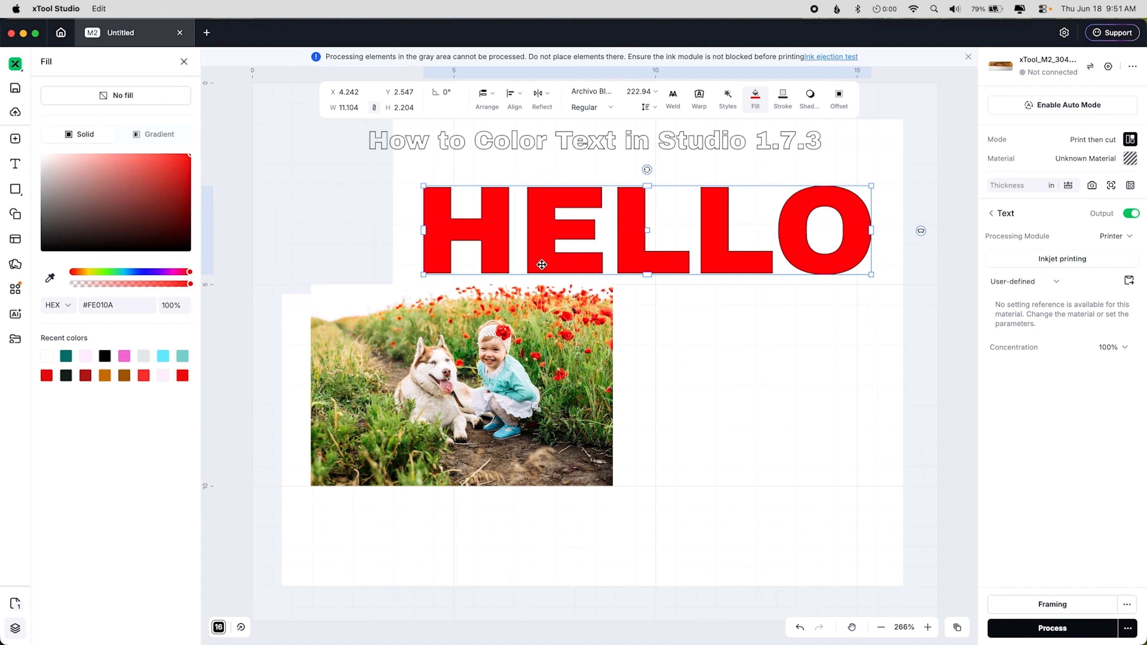
Step: Reselect the HELLO text and set its stroke width to 4 pt
left_click(694, 355)
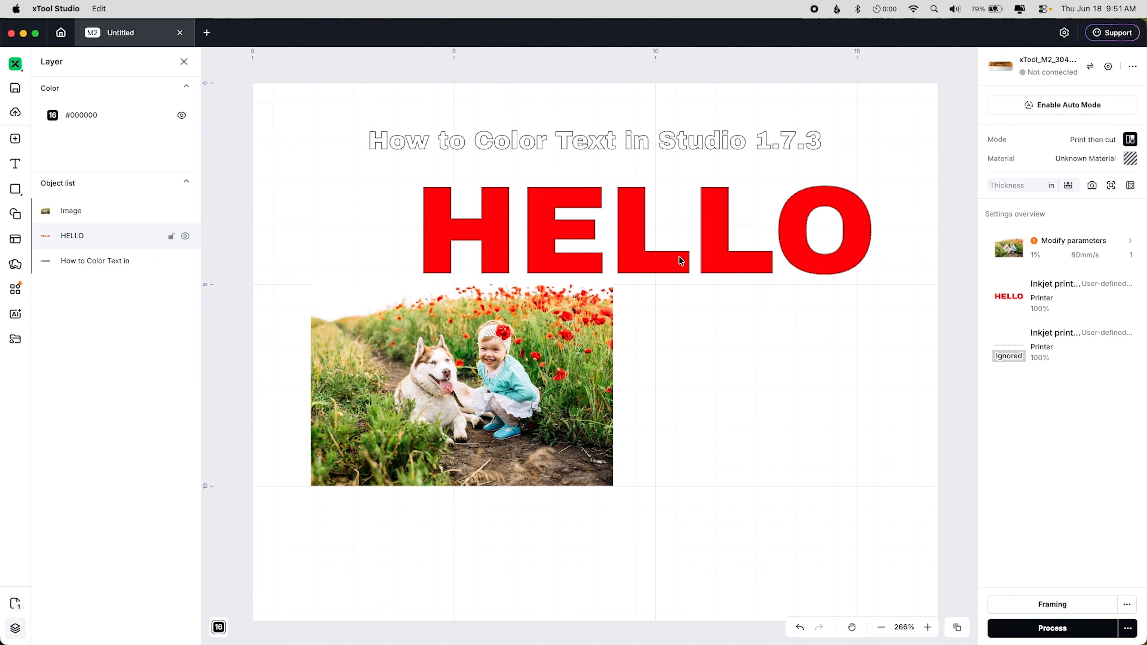
left_click(680, 257)
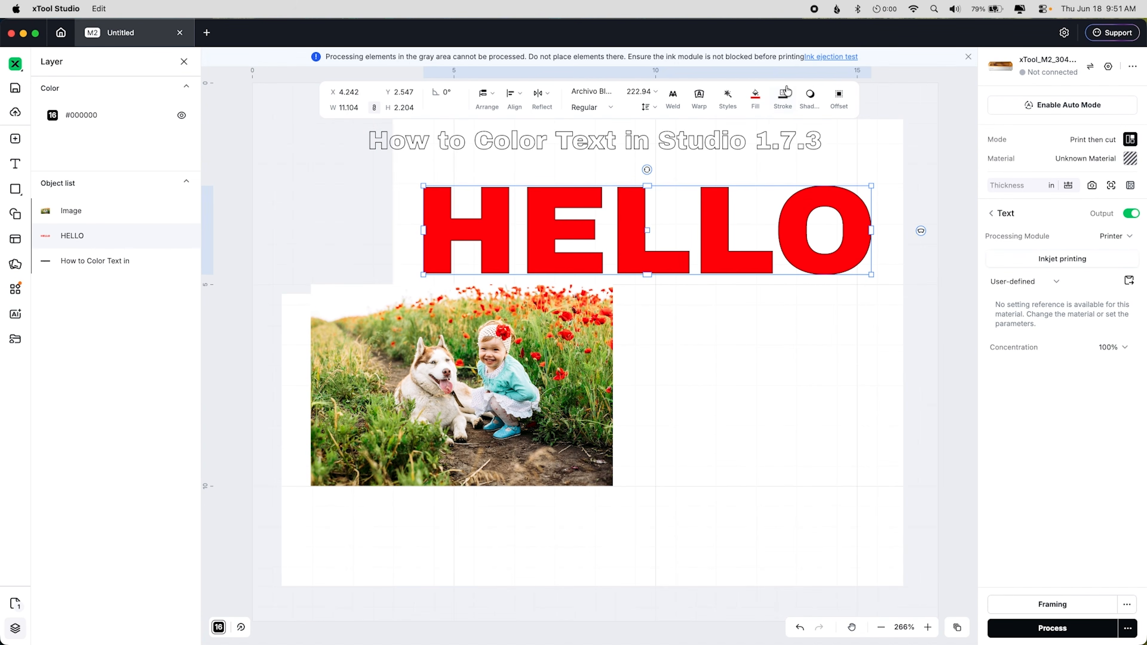
left_click(783, 97)
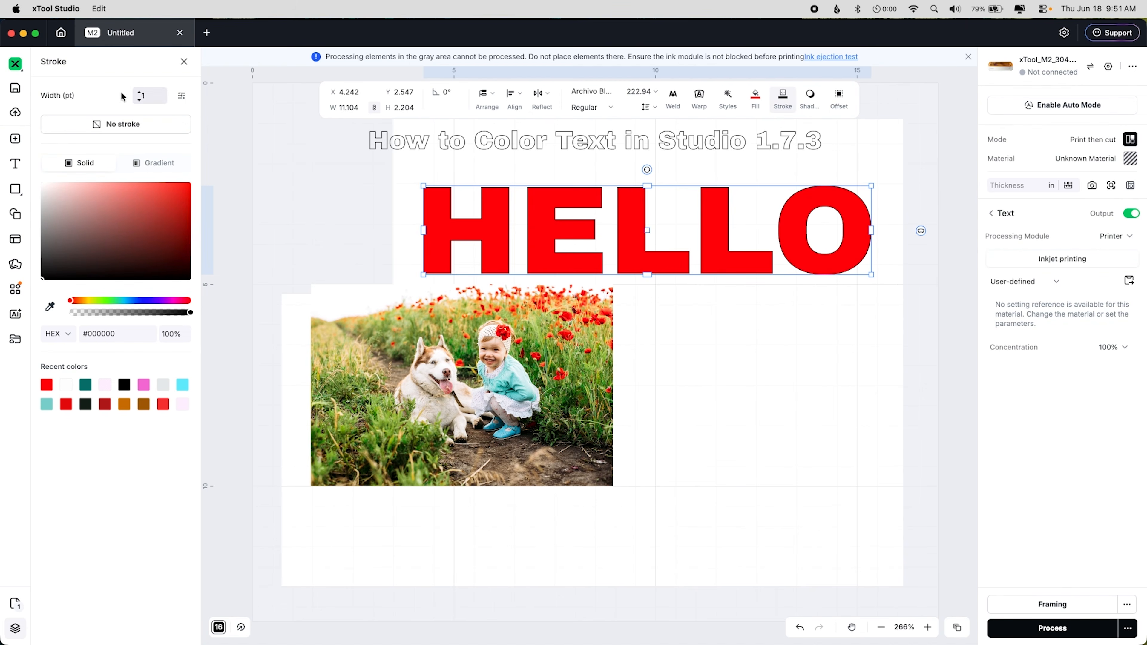
left_click(136, 93)
left_click(140, 94)
left_click(140, 93)
left_click(140, 94)
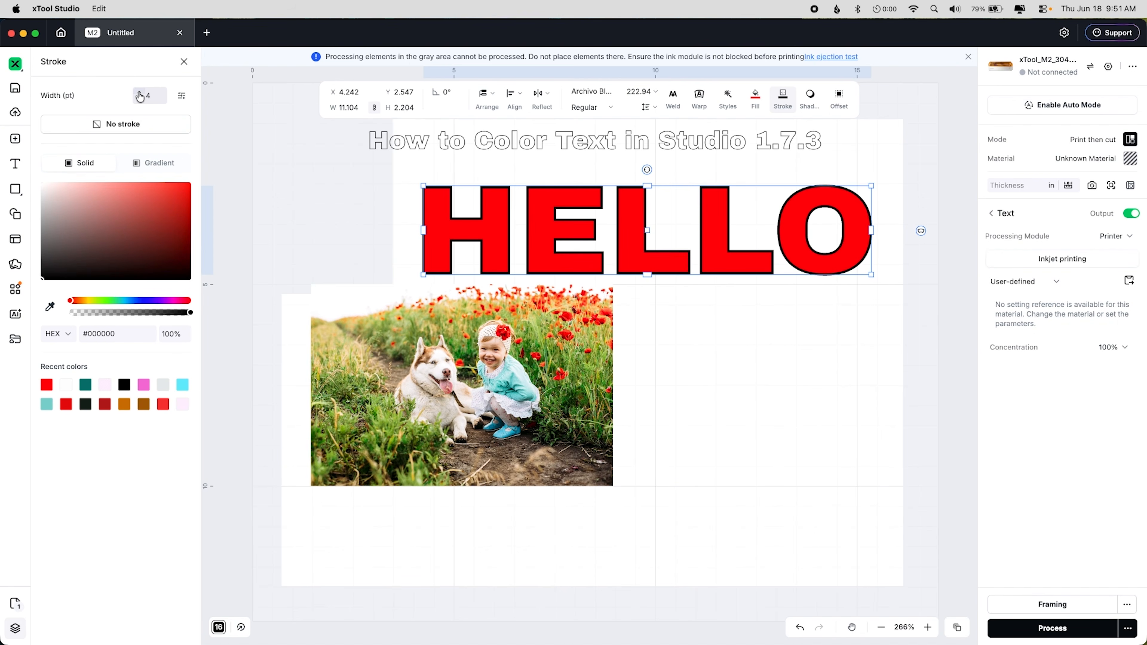
Step: Change the stroke to a gradient and sample its start colour #38C2C2 from the girl's shirt
left_click(135, 122)
left_click(173, 159)
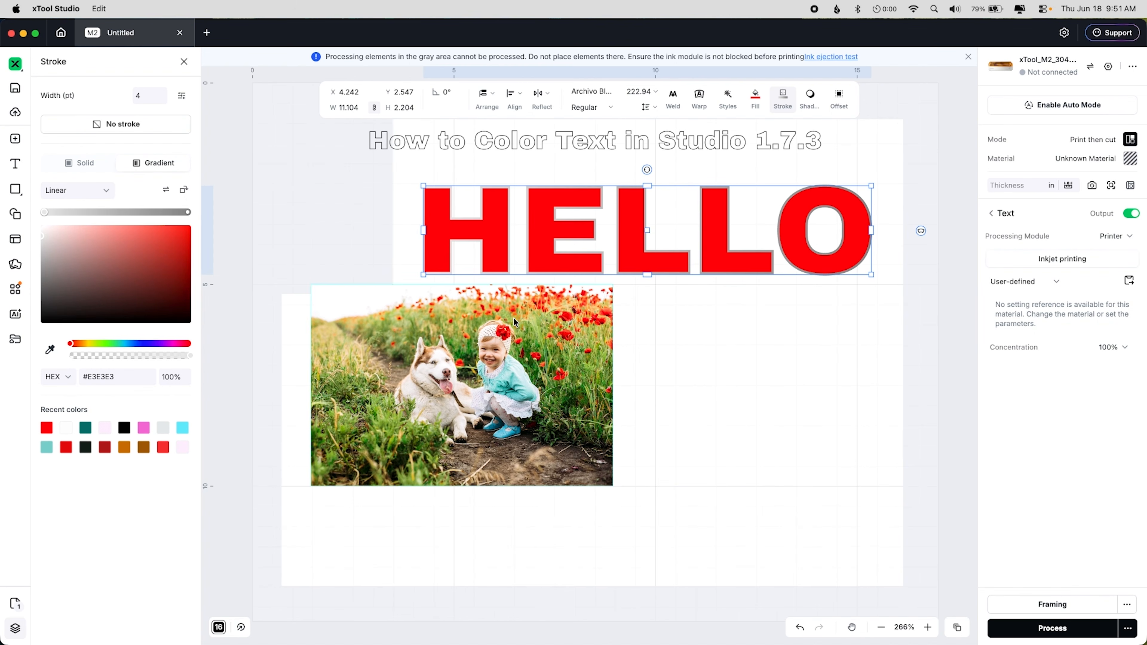
left_click(49, 350)
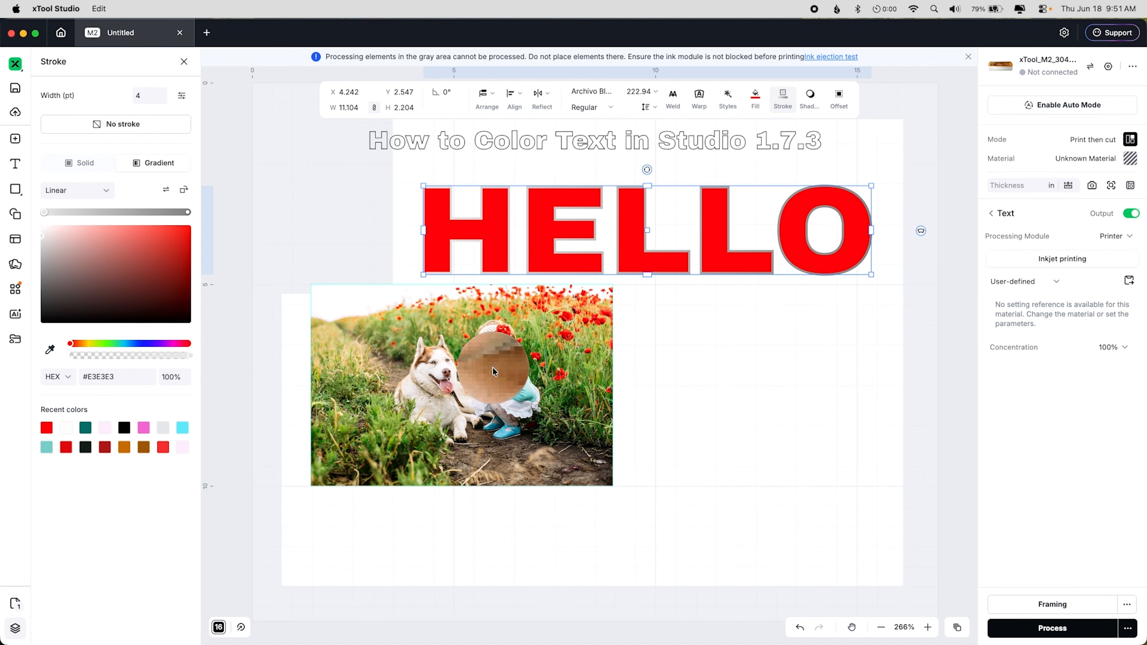
left_click(503, 383)
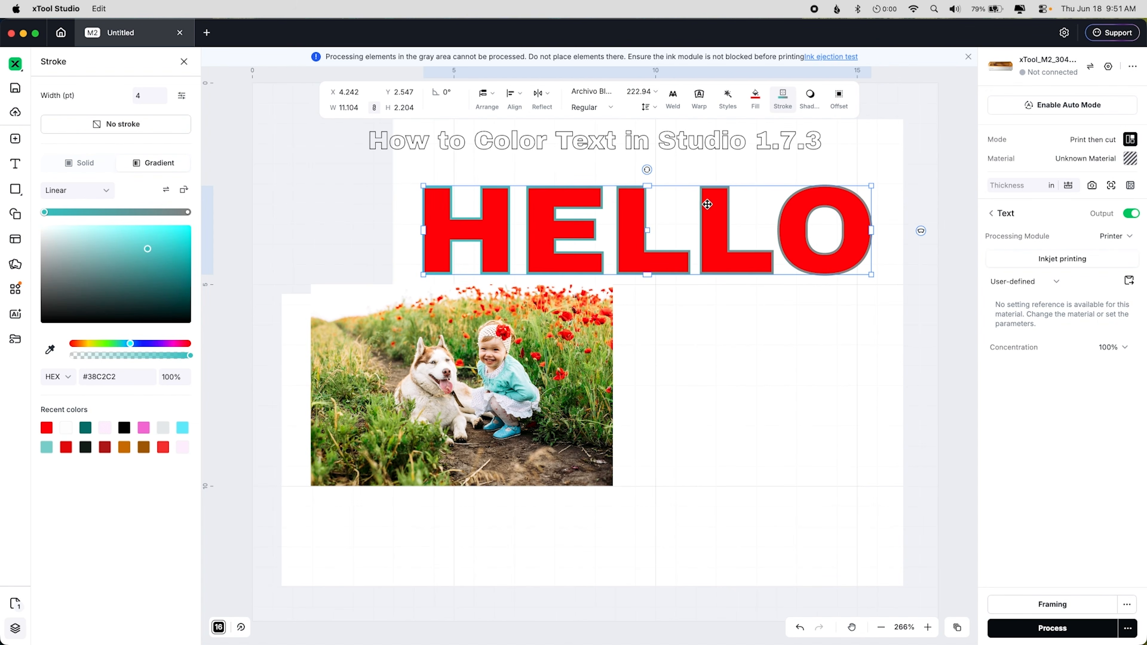
Step: Set the stroke gradient's end colour to #055757 and switch the stroke back to solid
left_click(187, 212)
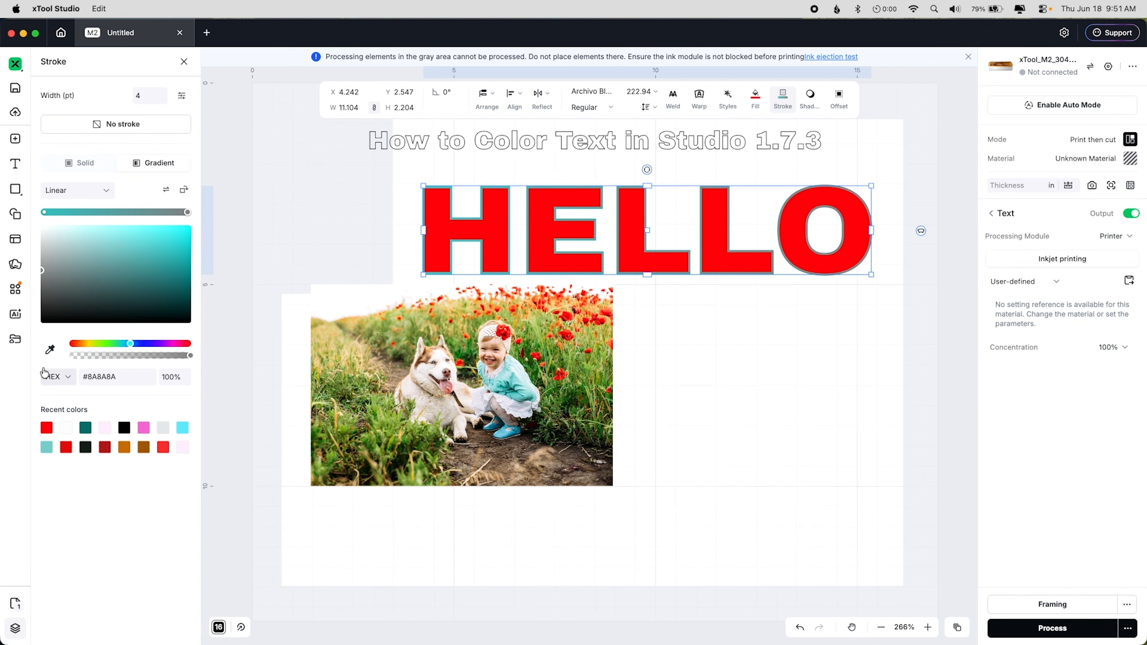
left_click(181, 290)
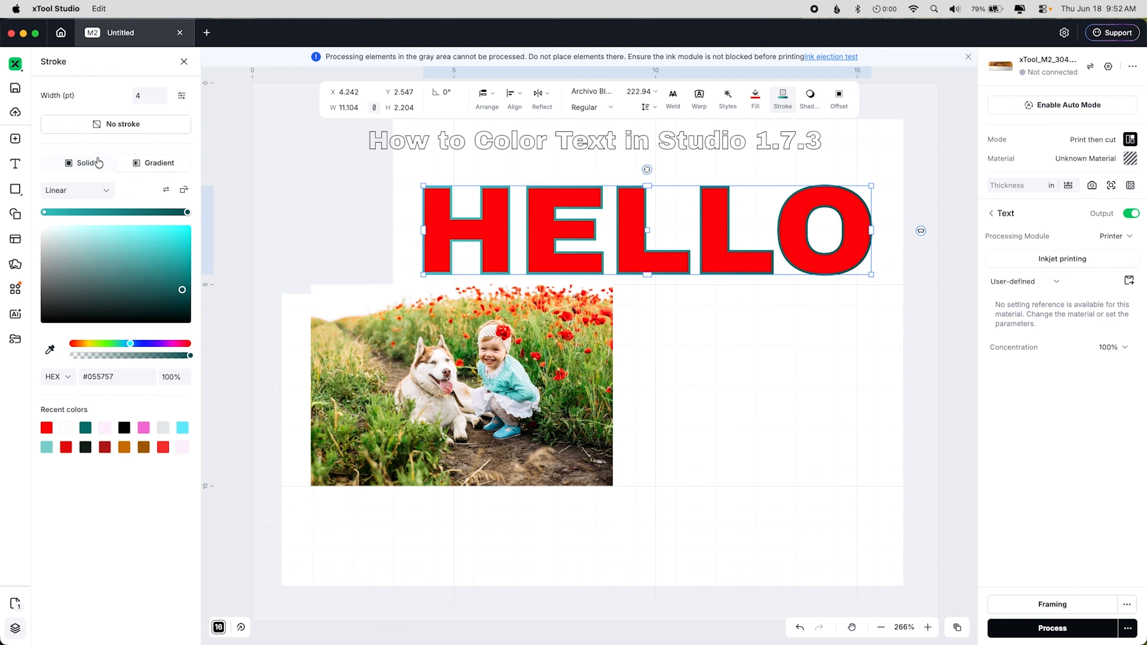
left_click(98, 164)
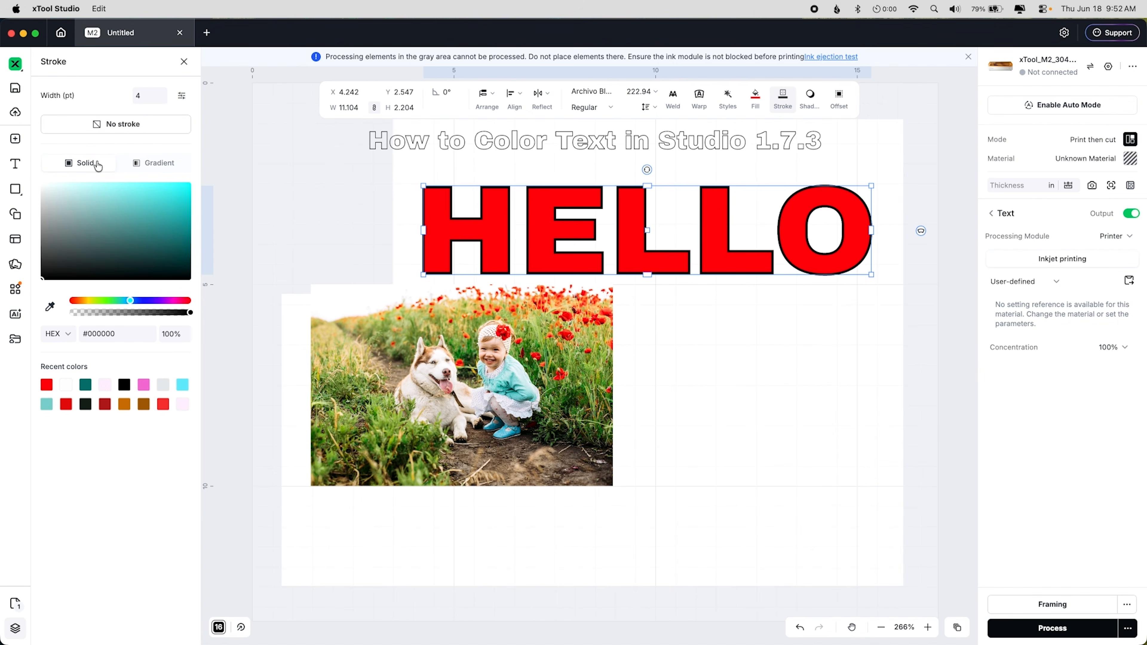
Step: Set the stroke colour to #0ACDCD, then deselect and reselect the HELLO text
left_click(184, 203)
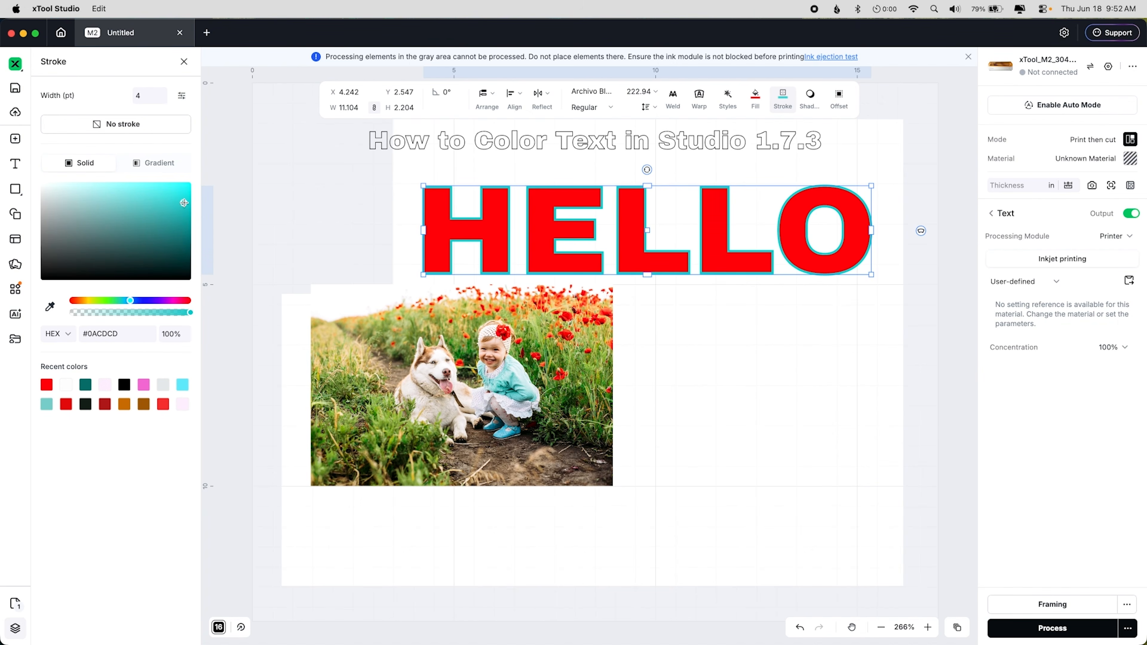
left_click(626, 299)
left_click(639, 220)
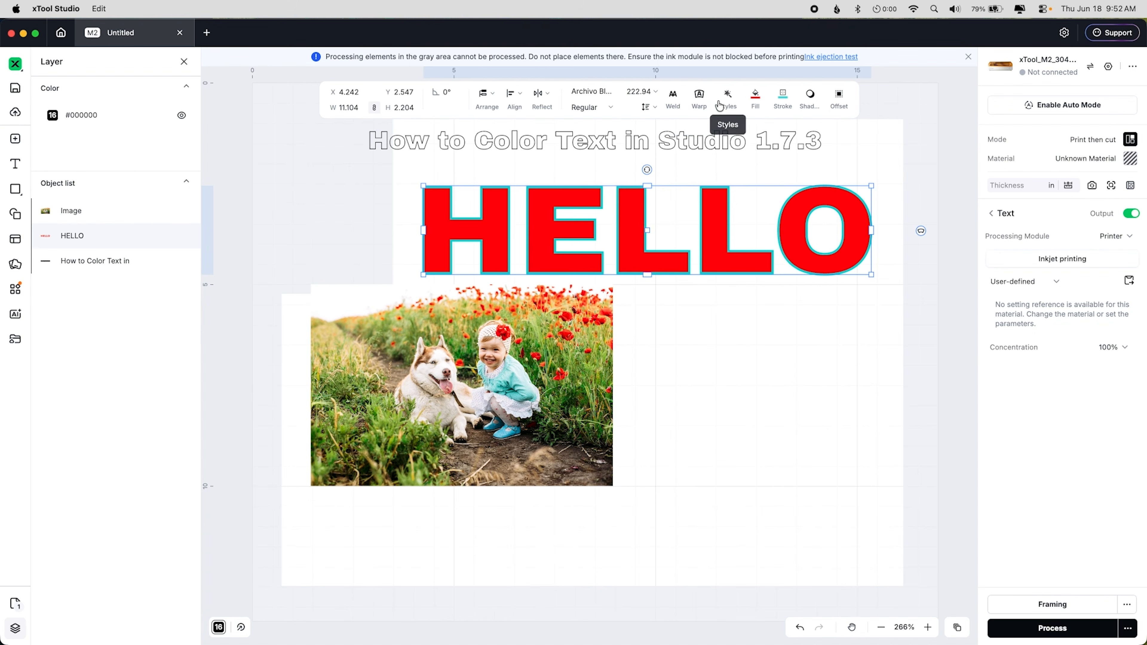
Step: Browse the Top, Basic and Gradient style presets and apply a cyan-to-pink gradient style to the HELLO text
left_click(728, 104)
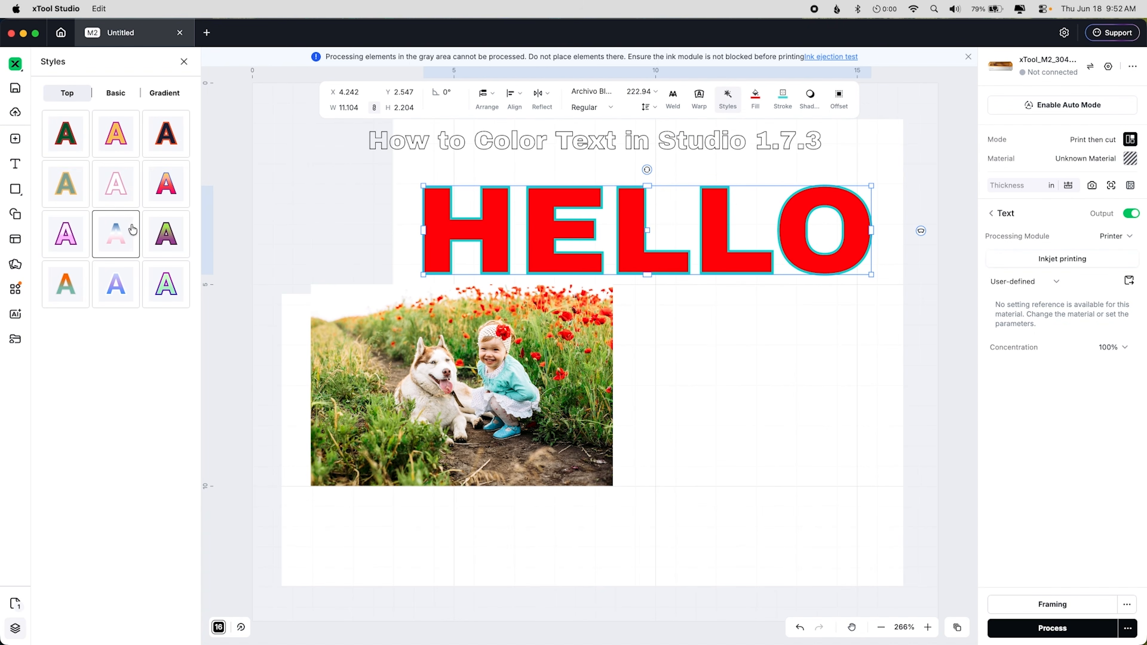
left_click(117, 238)
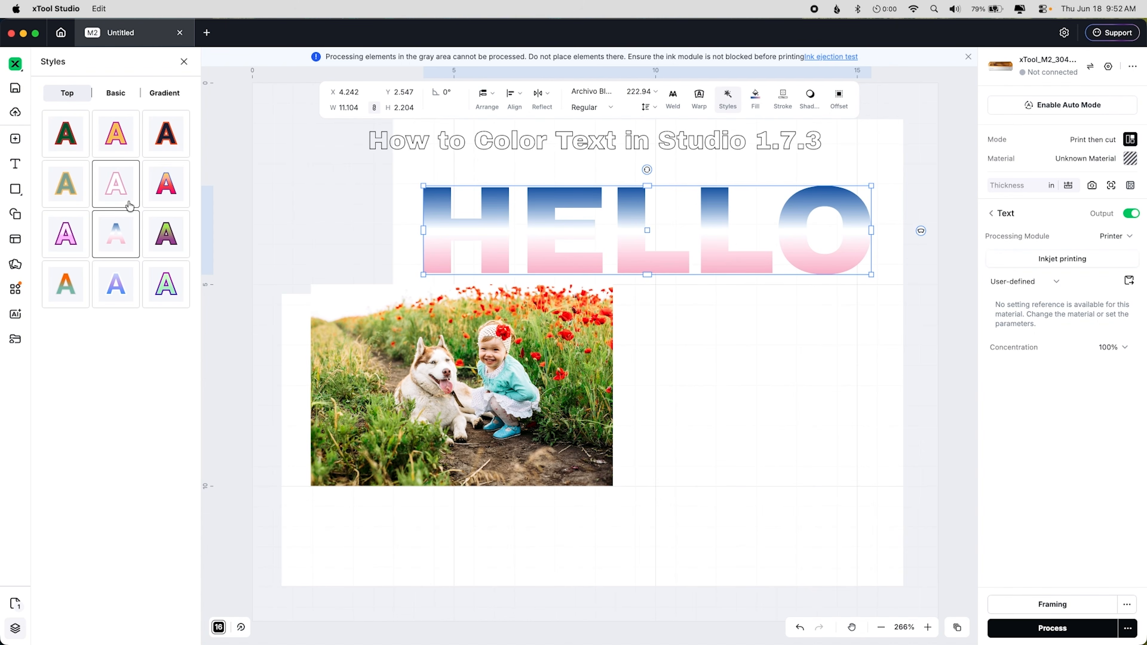
left_click(131, 96)
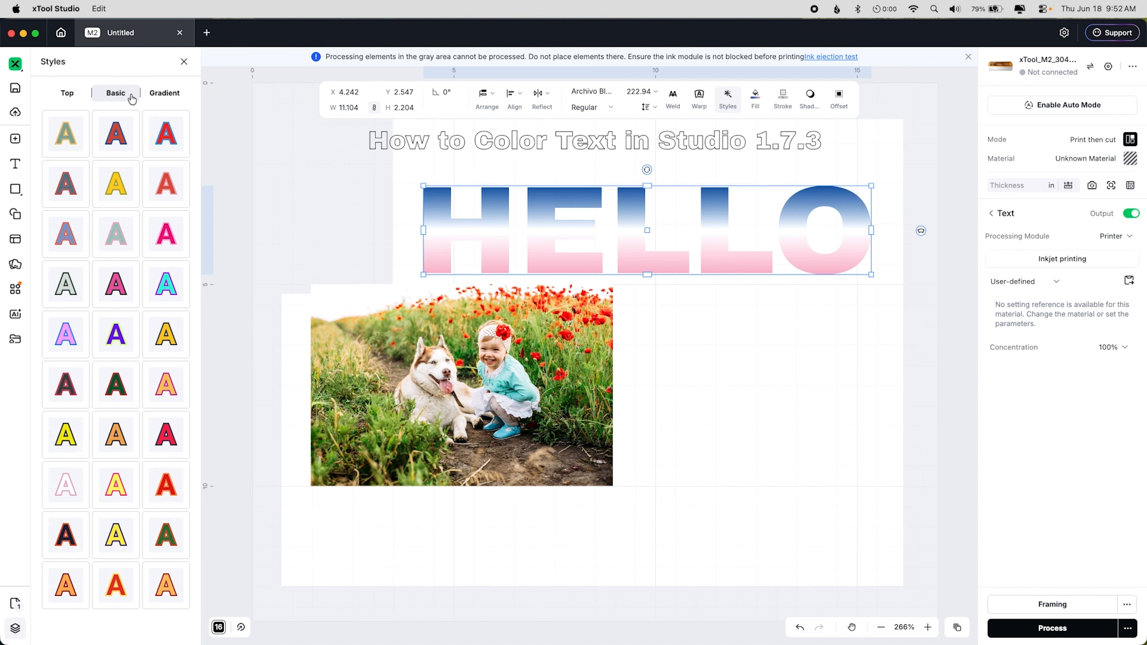
left_click(158, 240)
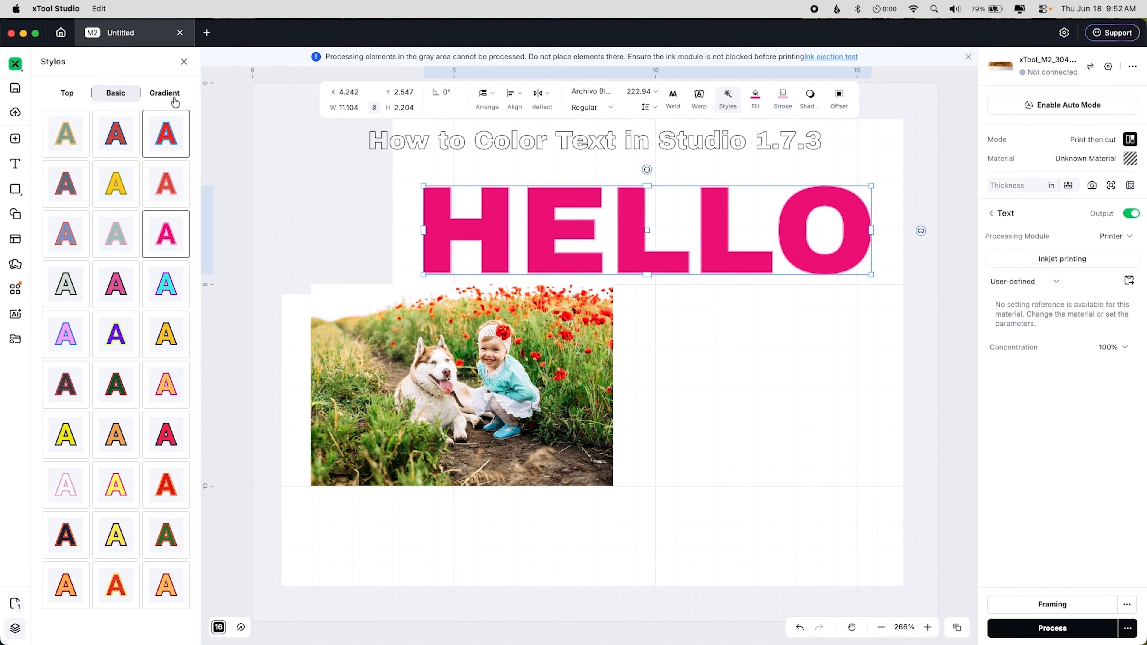
left_click(164, 92)
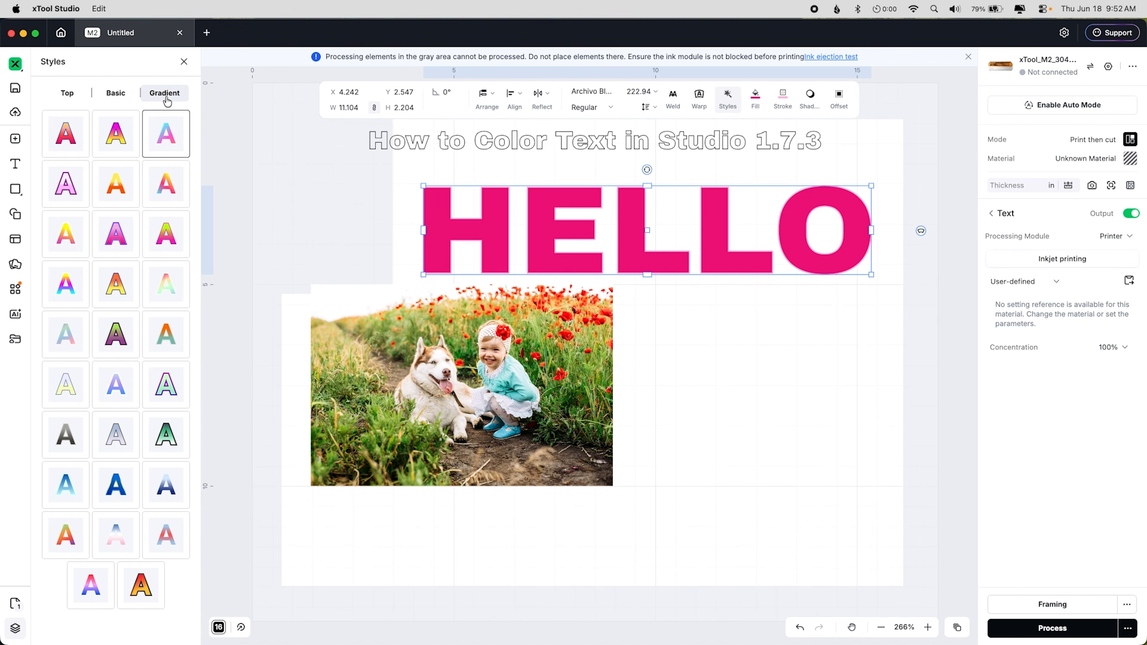
left_click(173, 117)
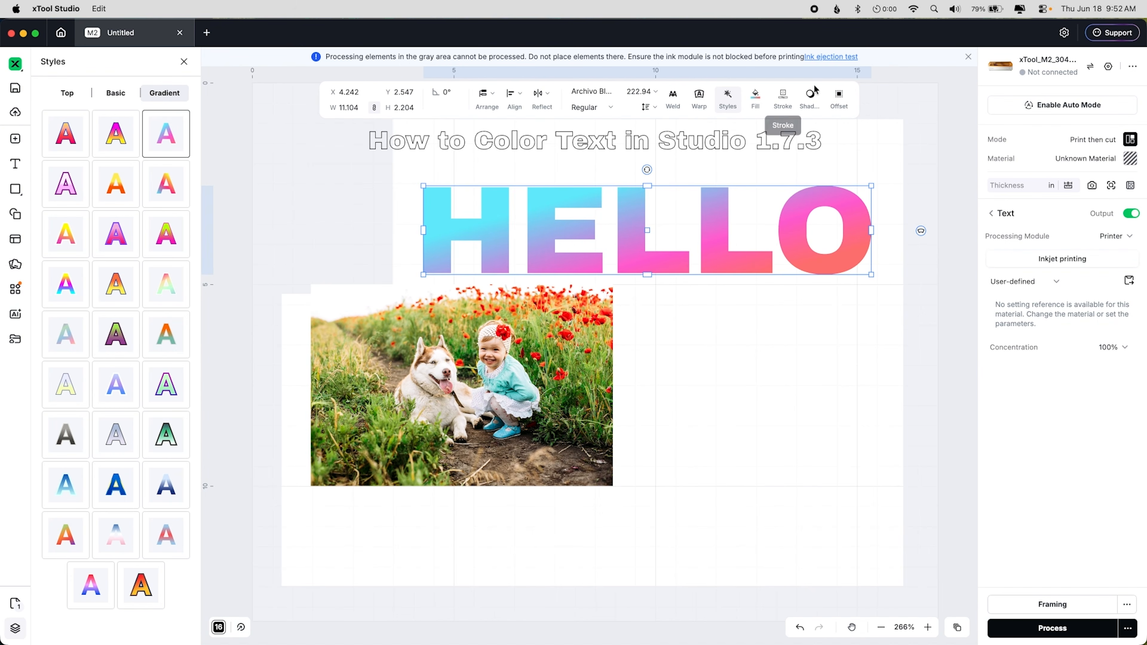
Step: Add a shadow coloured #45d9d9 to the text and set its offset to 4 and angle to 39
left_click(811, 95)
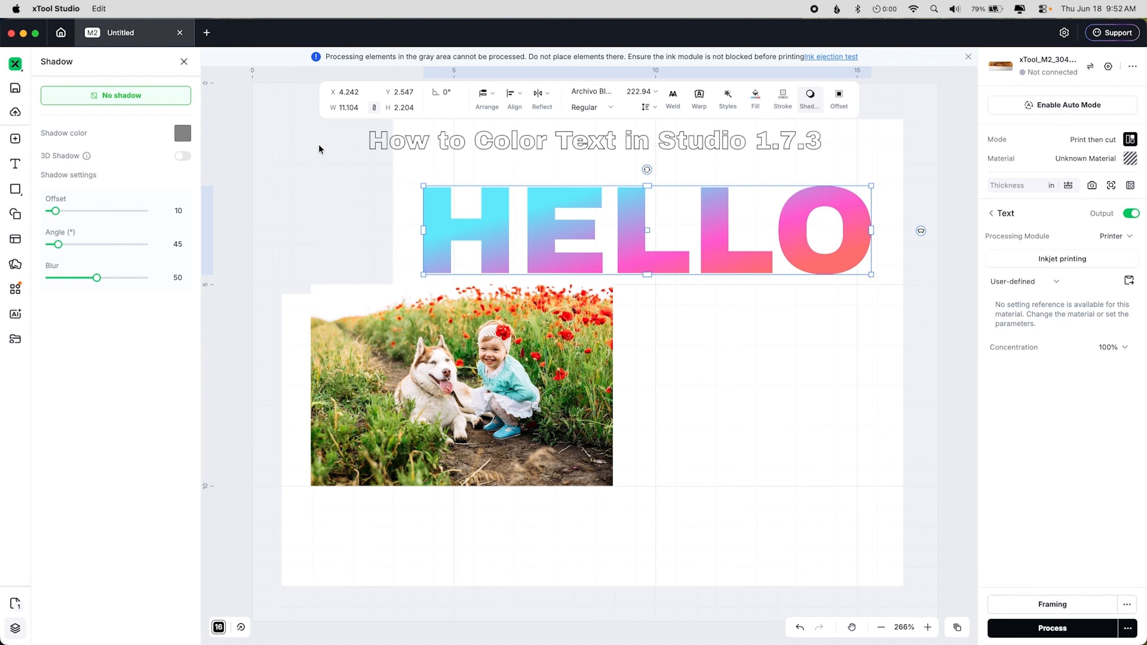
left_click(185, 134)
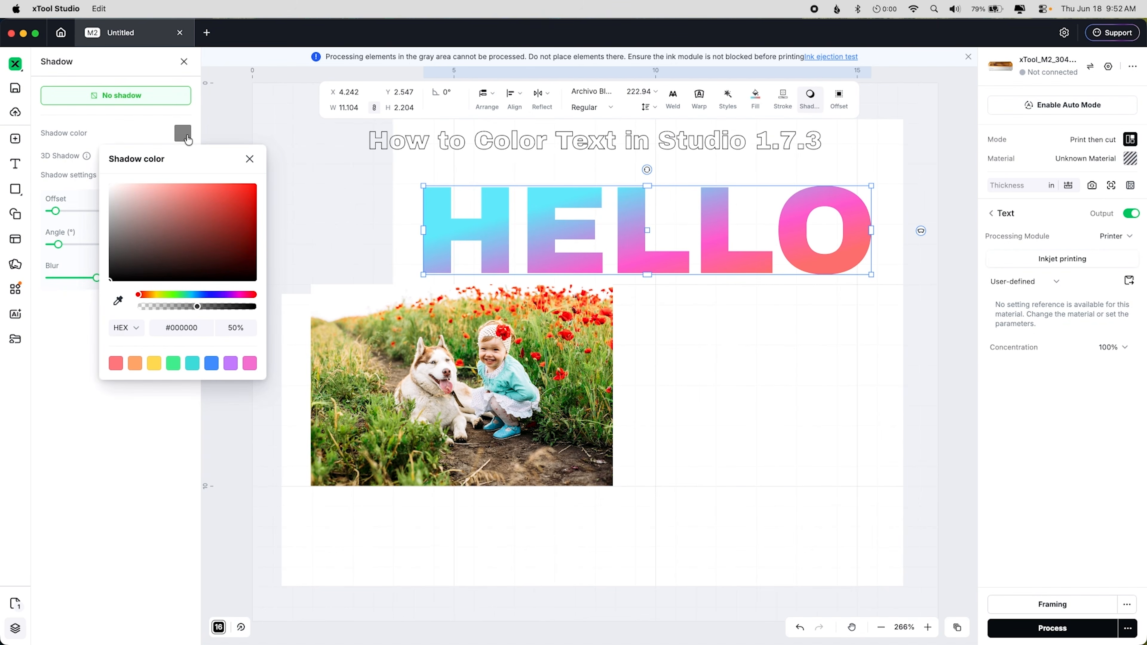
left_click(193, 362)
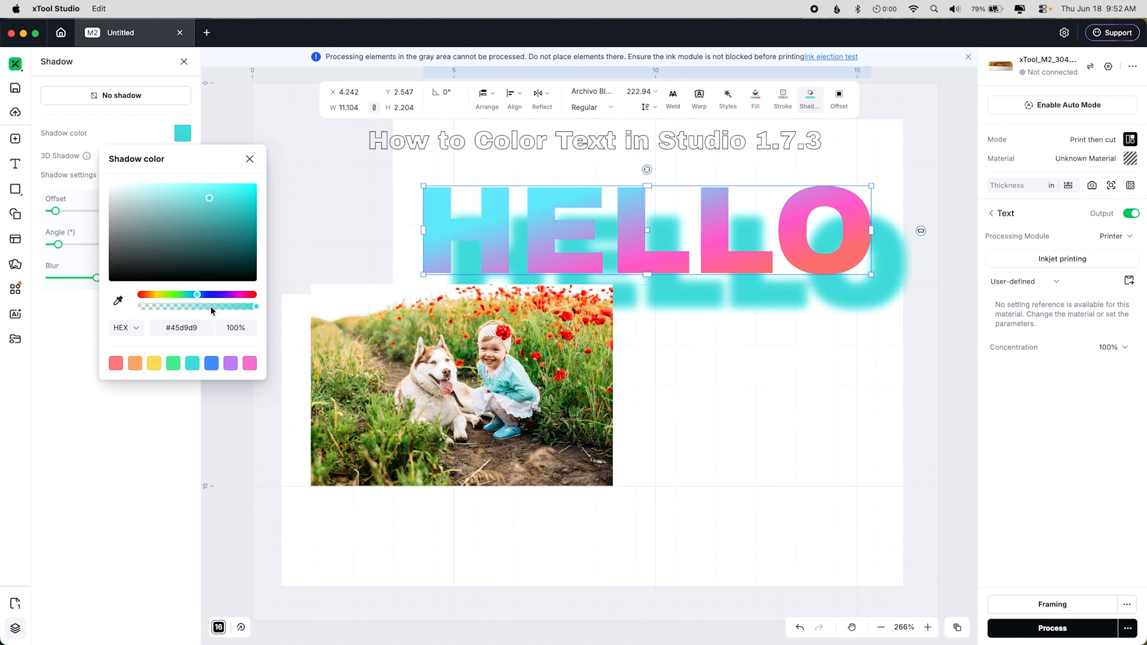
left_click(248, 159)
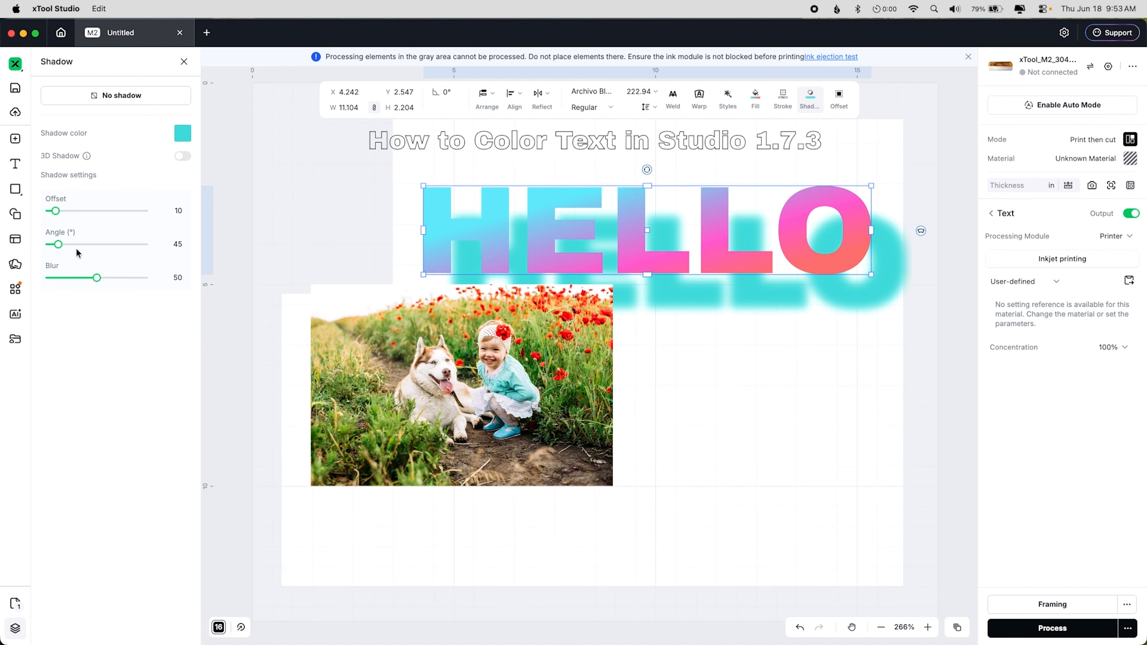
left_click_drag(57, 245, 51, 214)
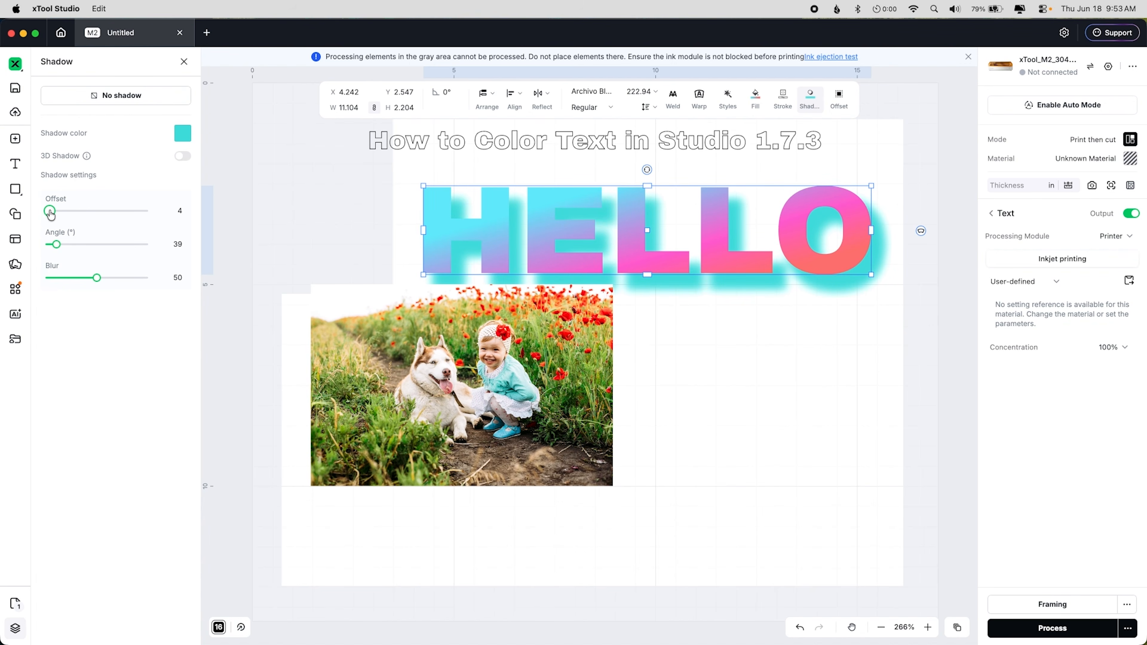
Step: Lower the opacity of the shadow colour
left_click(184, 136)
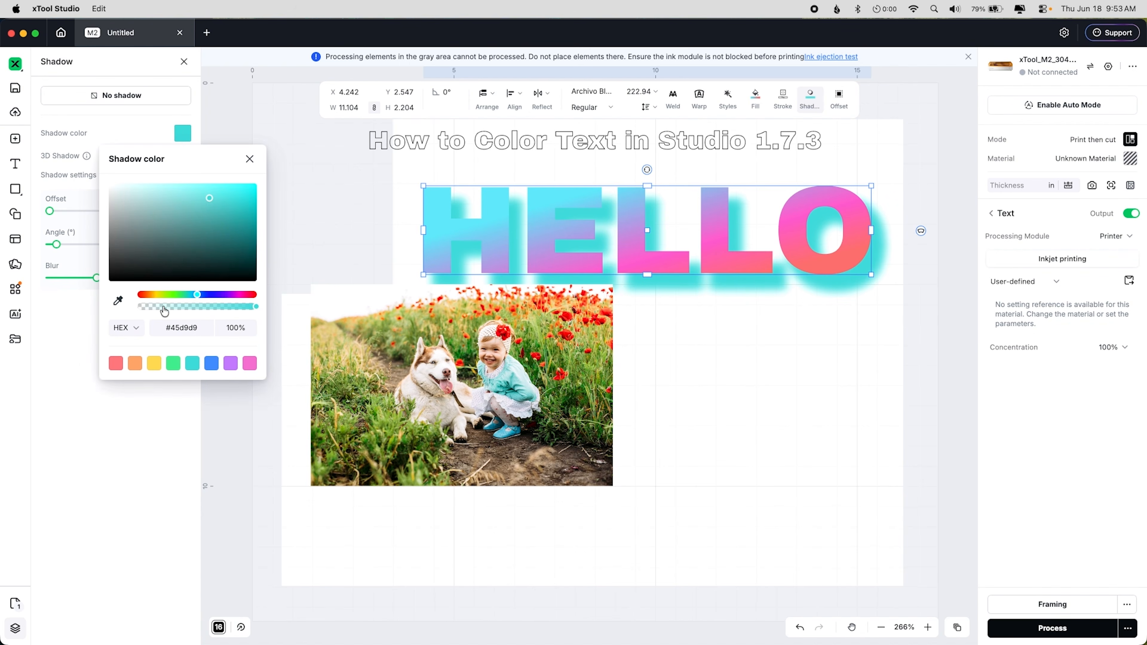
left_click(190, 307)
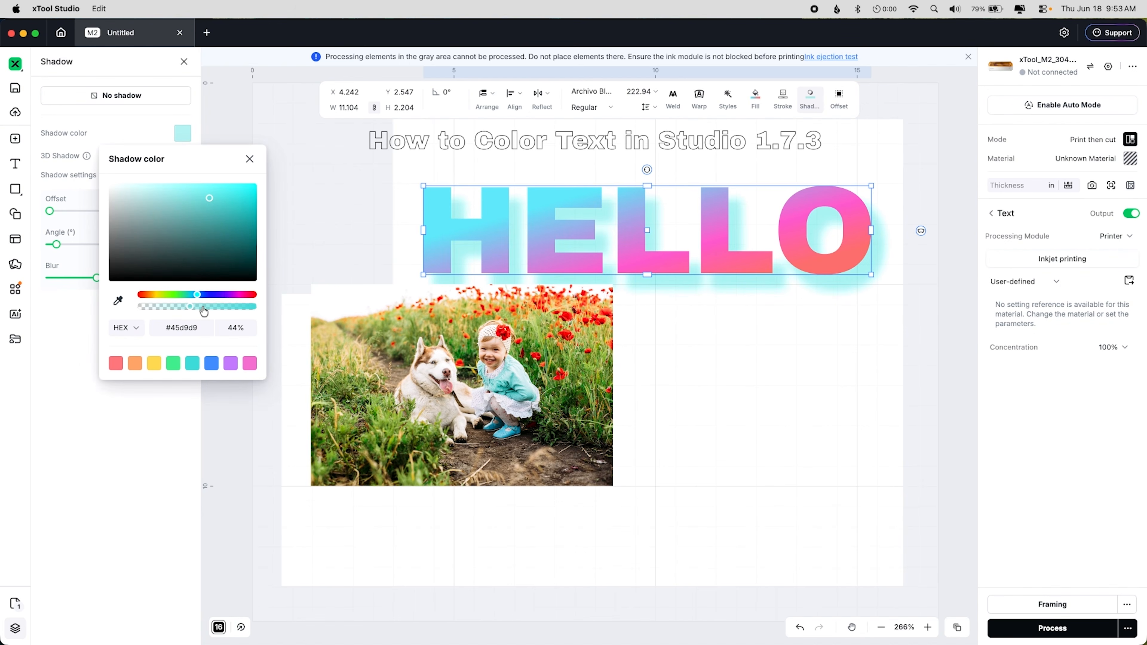
left_click(182, 306)
left_click(250, 160)
Step: Turn on 3D Shadow, adjust its offset, then switch the text to no shadow
left_click(181, 156)
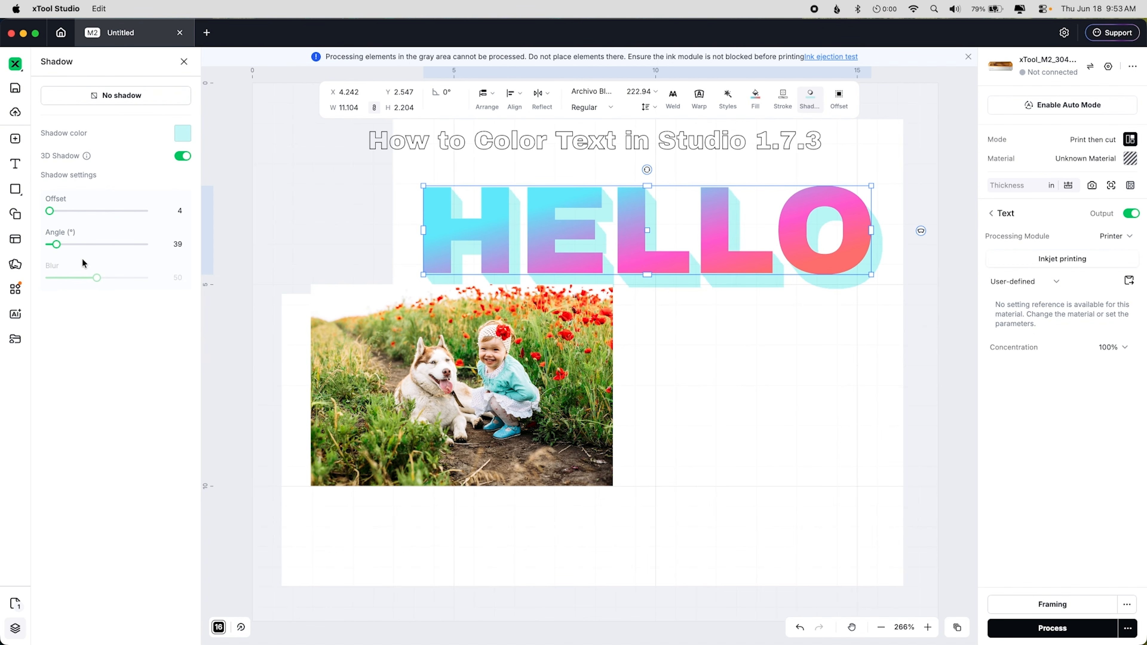
left_click(52, 211)
left_click_drag(53, 216, 50, 217)
left_click(162, 104)
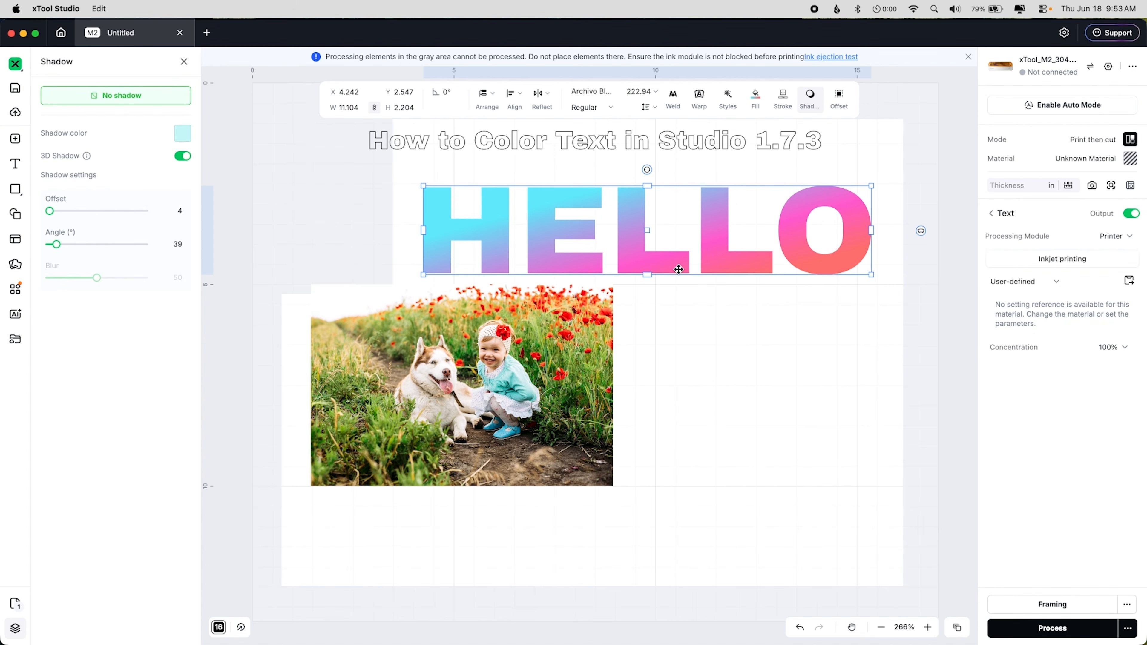
Step: Try an Arc warp with warp value 16 and horizontal perspective 4, then cancel the warp
left_click(699, 97)
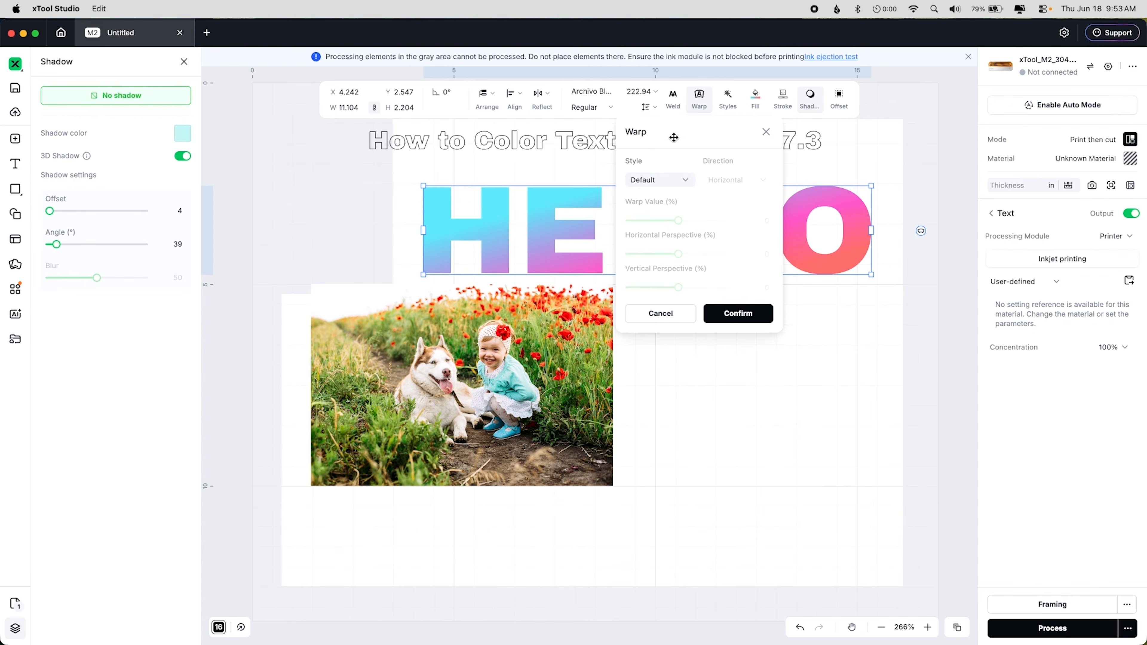
left_click_drag(678, 132, 859, 139)
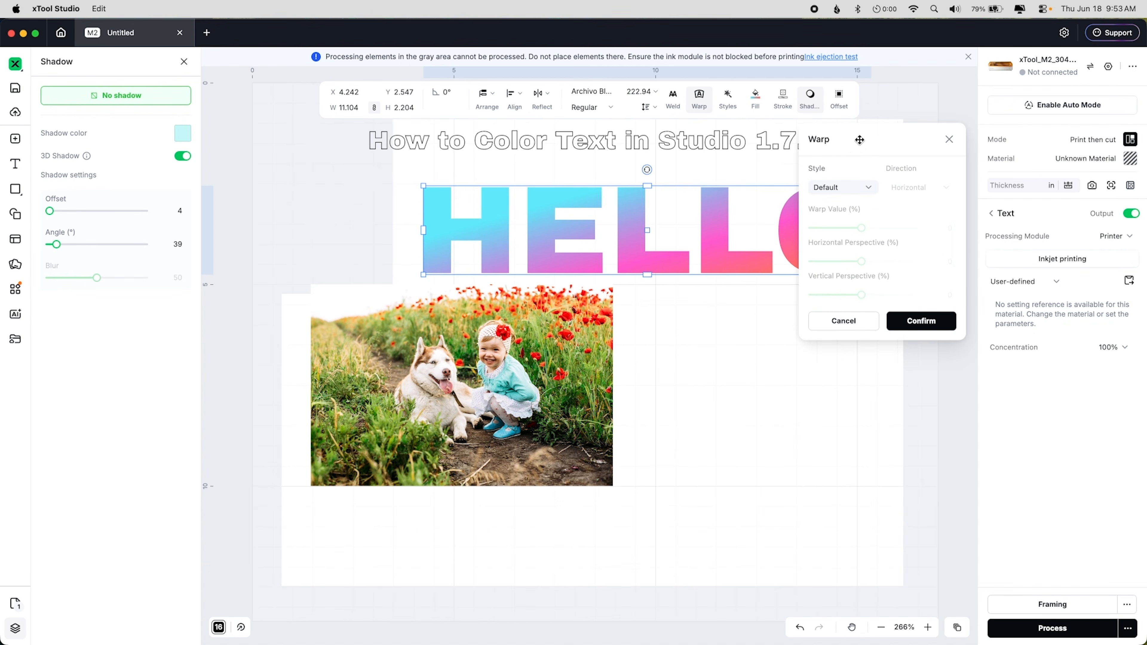
left_click(843, 187)
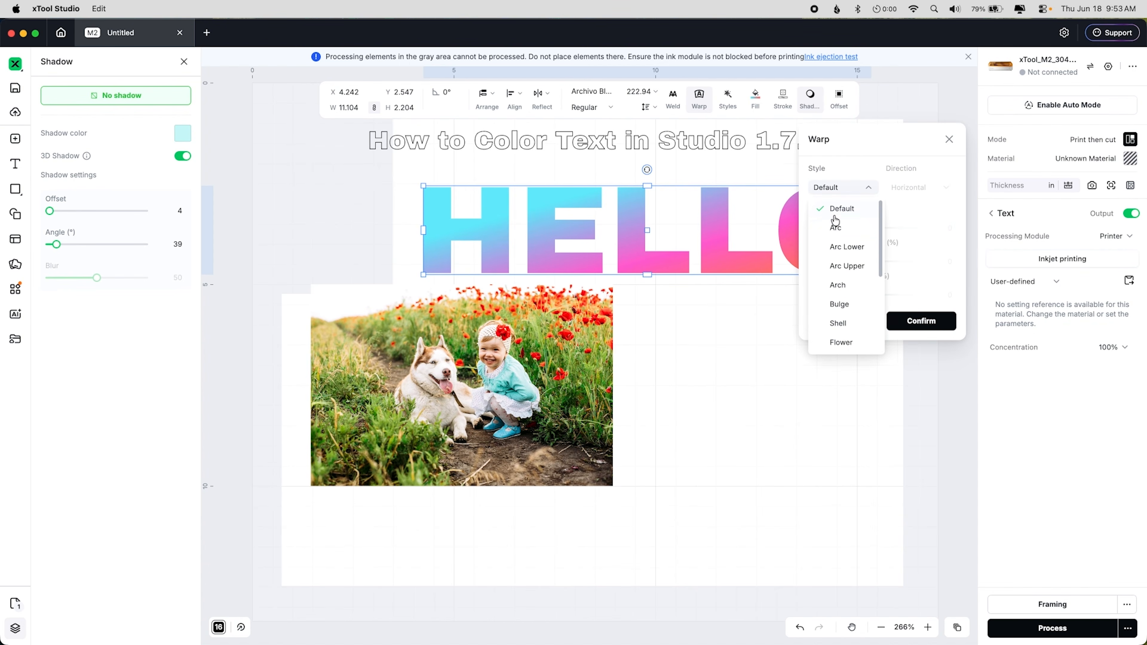
left_click(836, 227)
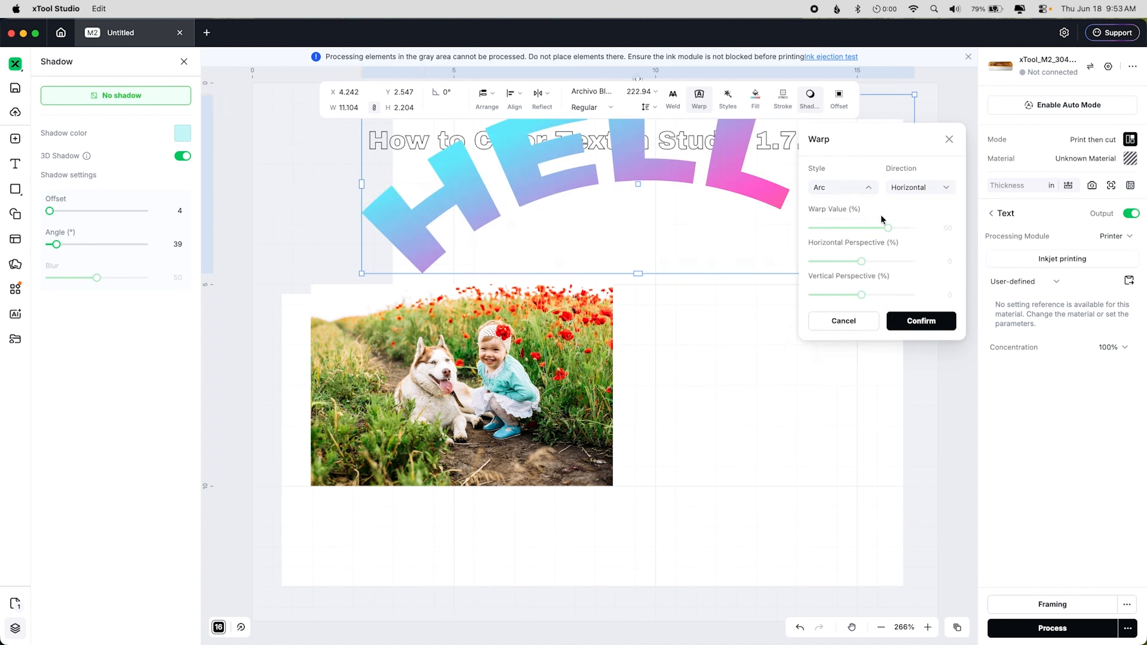
left_click(869, 228)
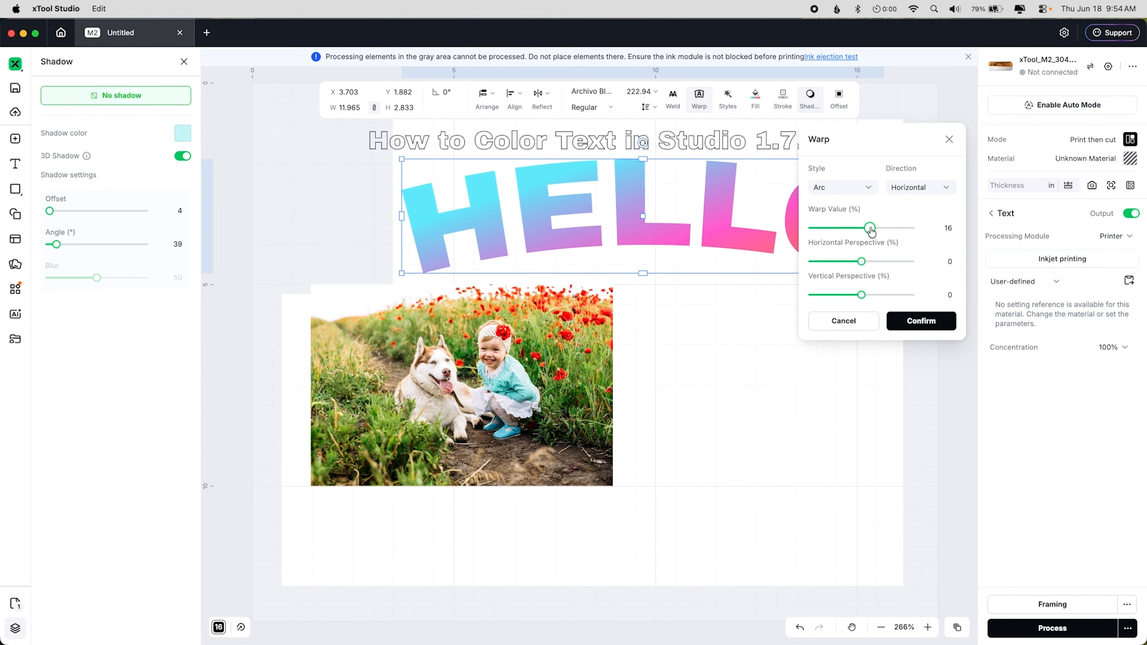
mouse_move(861, 261)
left_mouse_down()
mouse_move(825, 263)
mouse_move(879, 263)
left_mouse_up()
left_click_drag(878, 261, 863, 261)
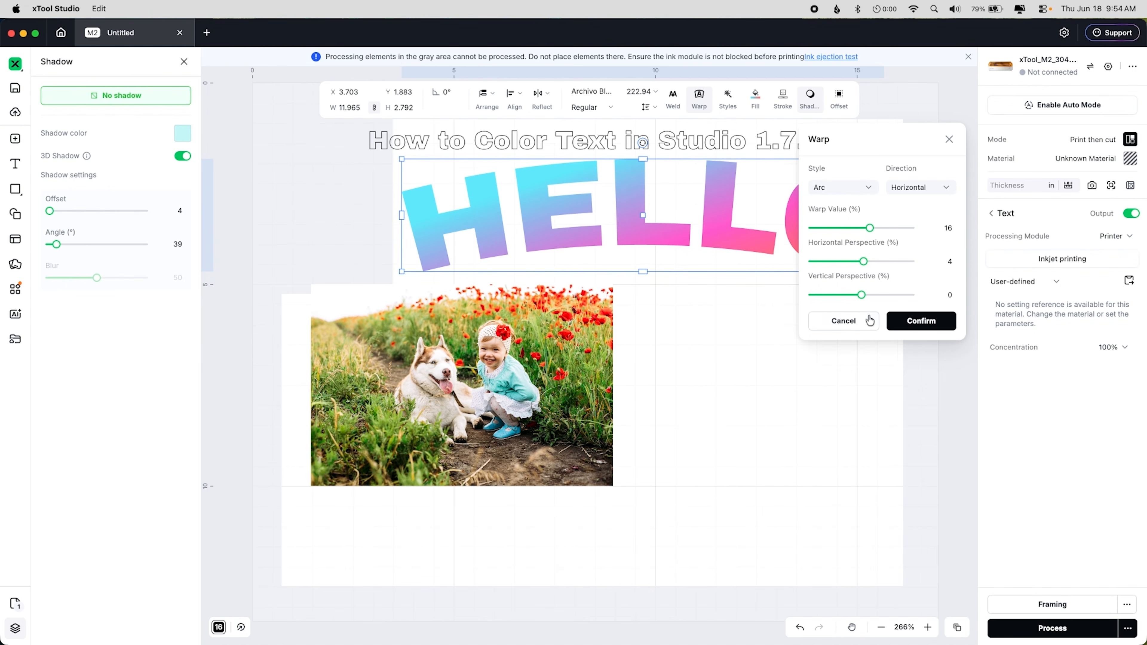
left_click(853, 322)
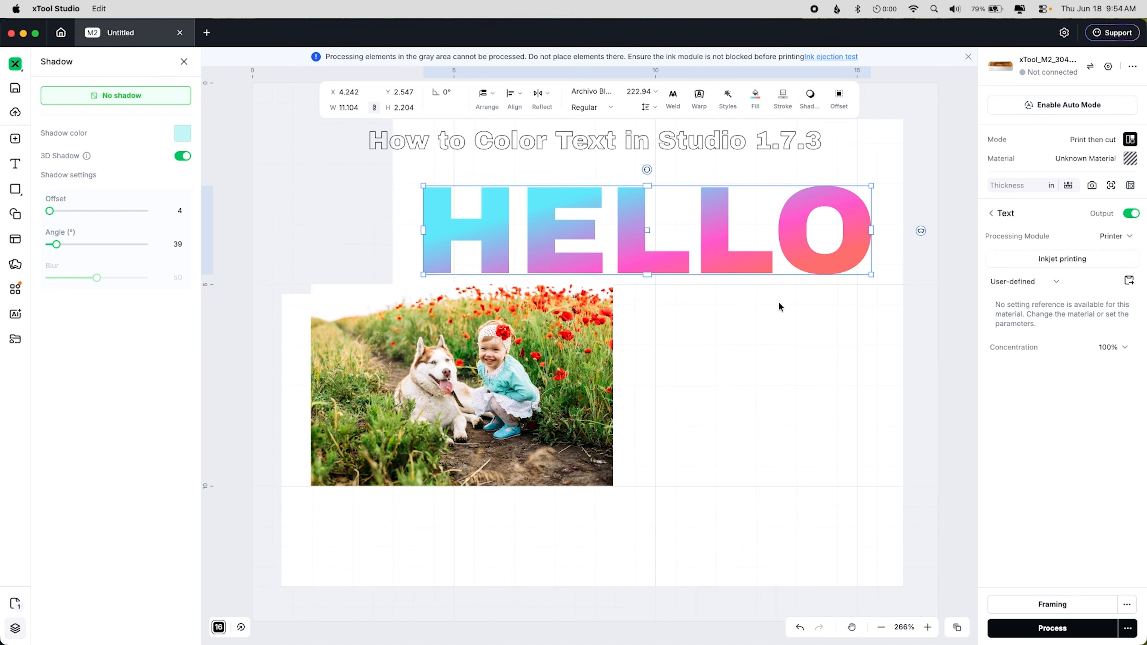
Step: Move the HELLO text up to about X 3.4 in, Y 2.1 in, just below the title
left_click(778, 301)
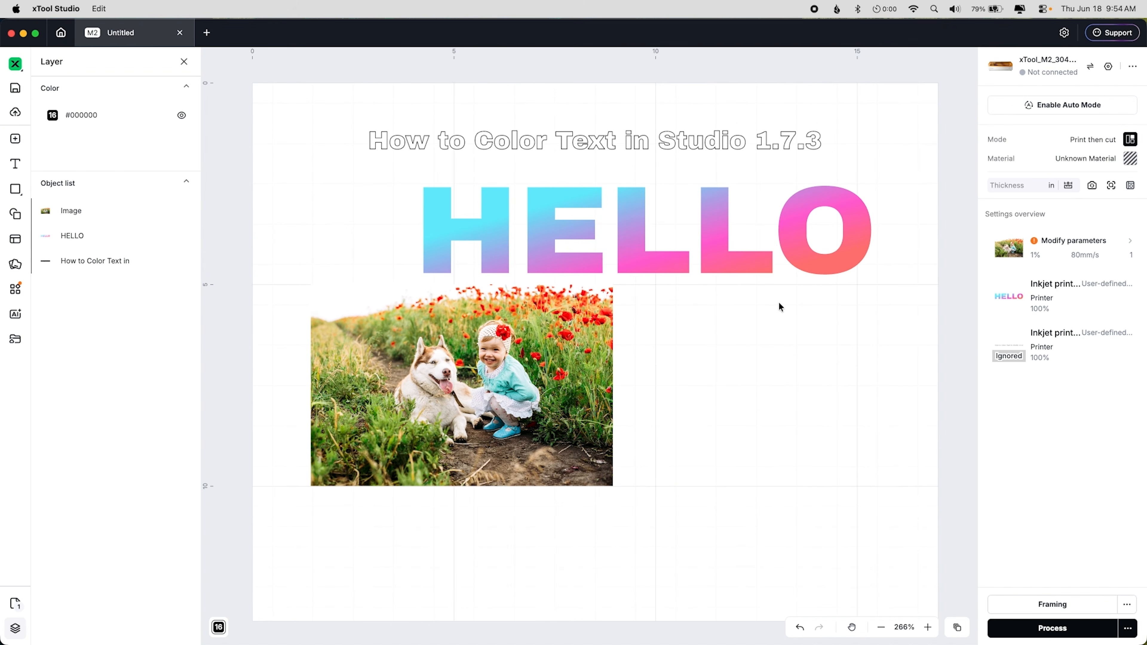
left_click_drag(736, 256, 700, 237)
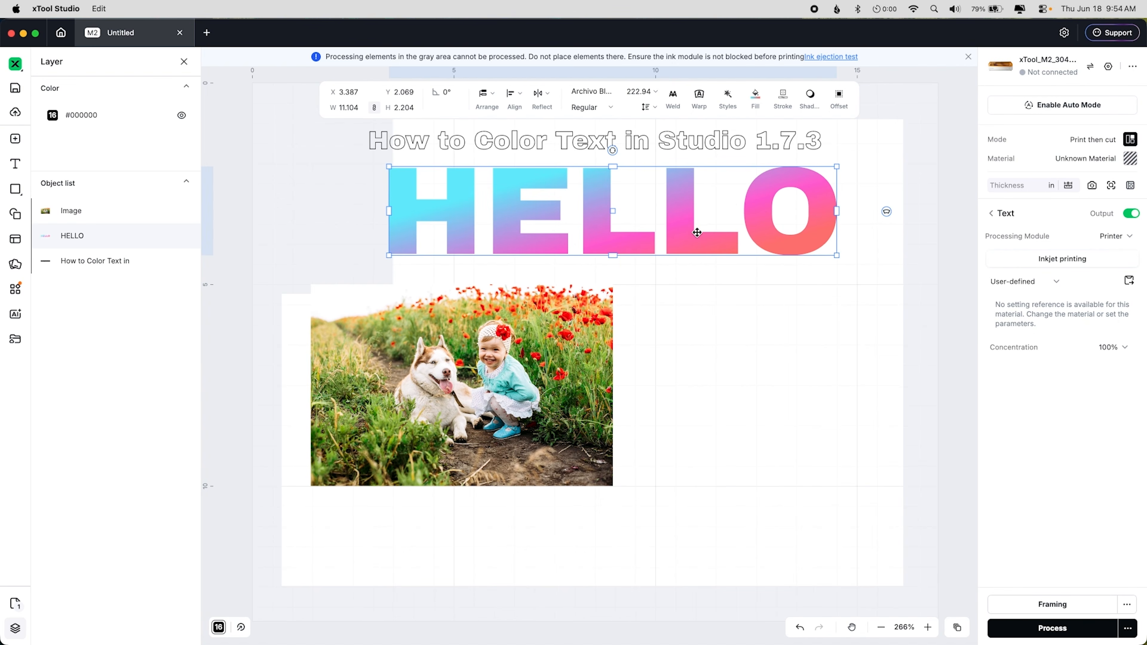
Step: Switch the text's processing module to 455nm-10W and then back to Printer
left_click(1111, 239)
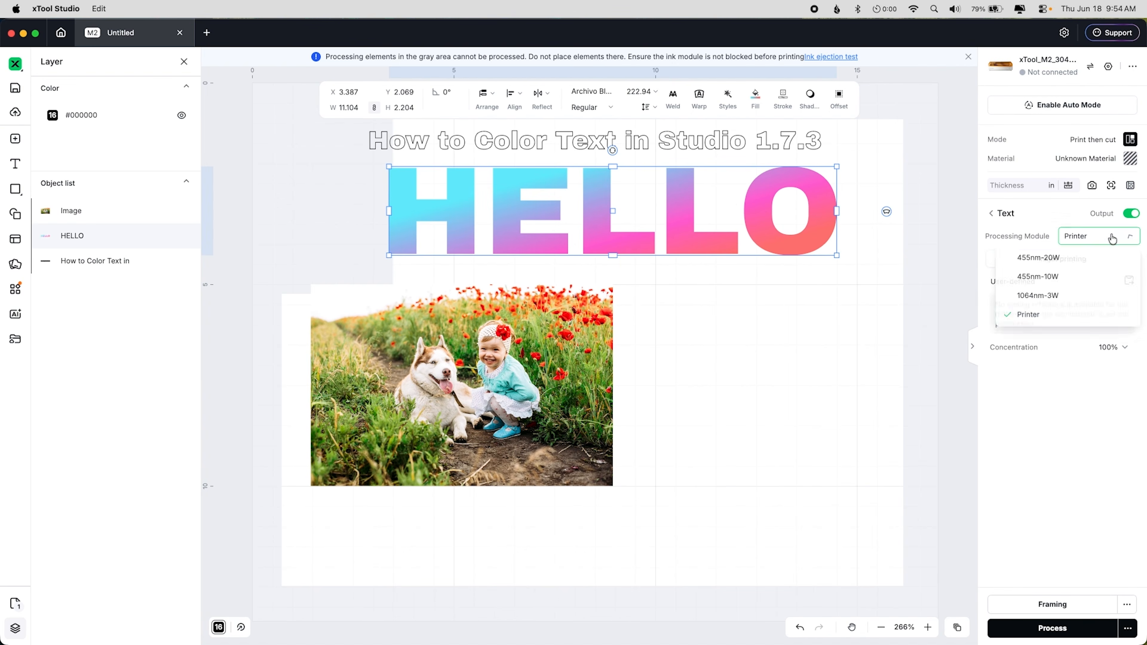
left_click(1062, 278)
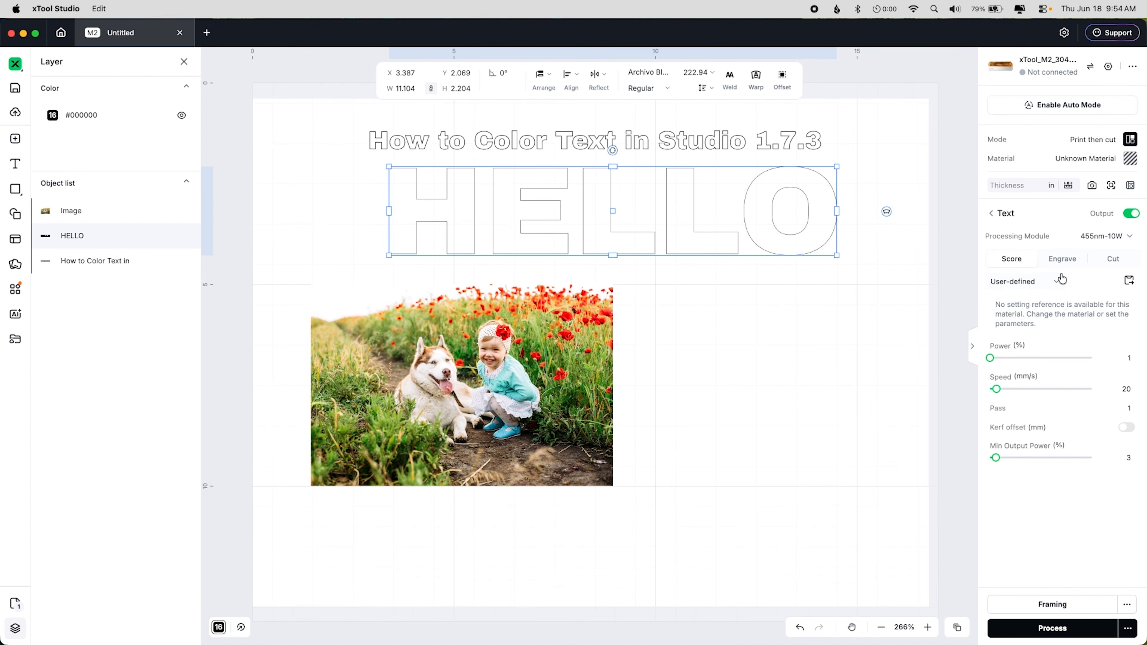
left_click(1089, 240)
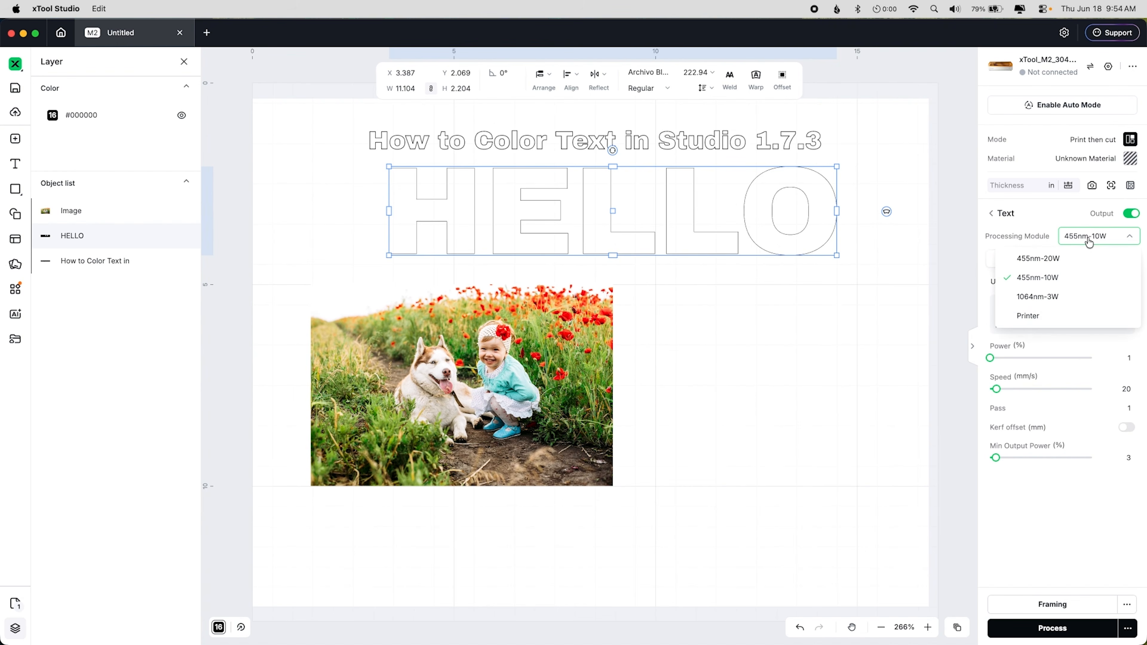
left_click(1014, 316)
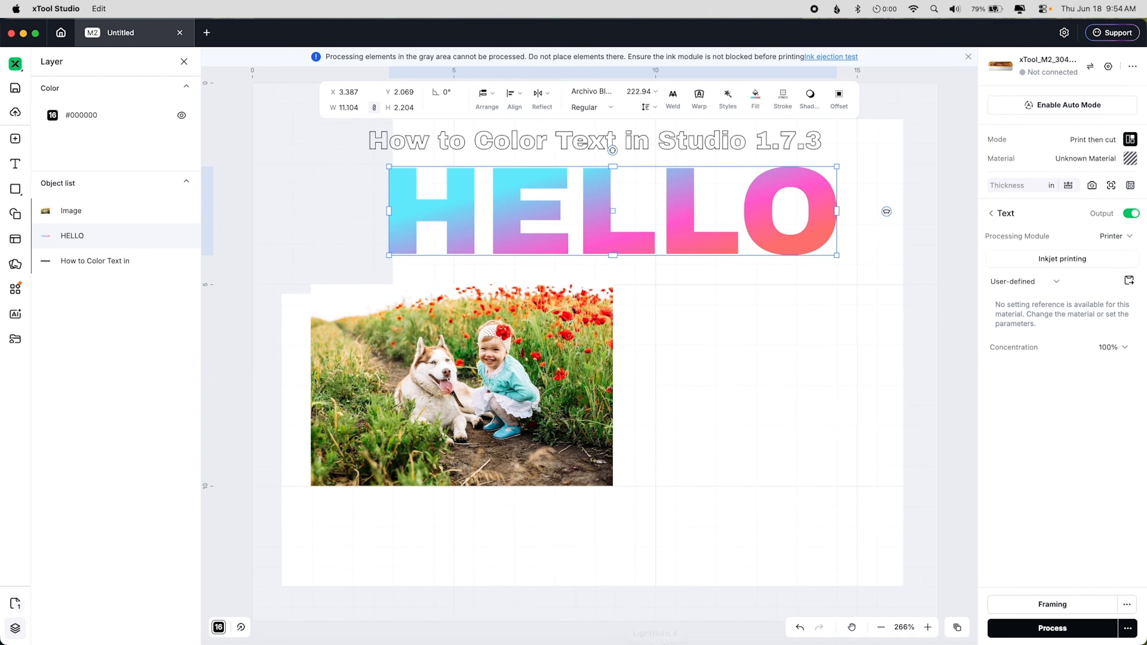
Step: Switch to Chrome to view the xTool support demo-room booking page, then return to xTool Studio
mouse_move(664, 644)
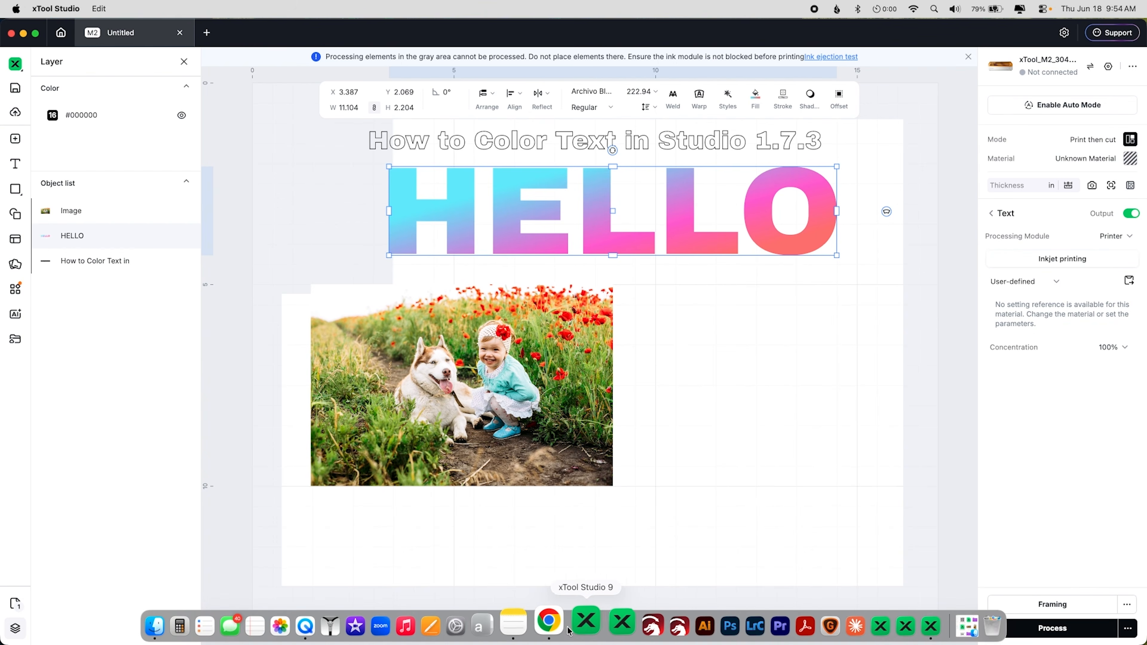
left_click(548, 625)
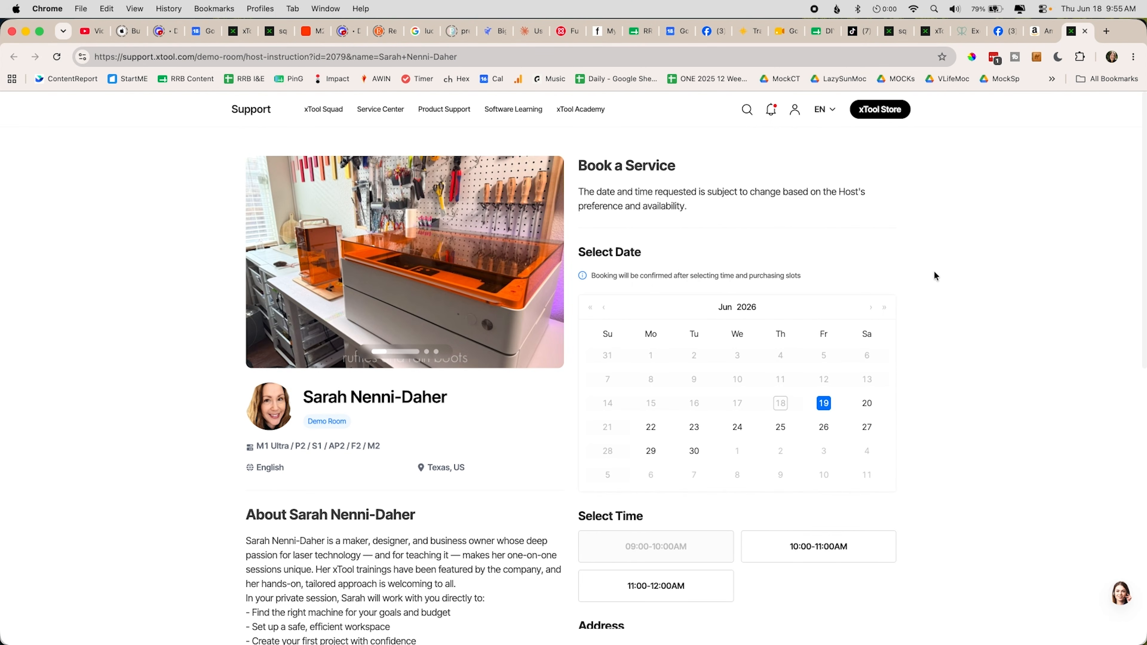
scroll(933, 272, "down", 3)
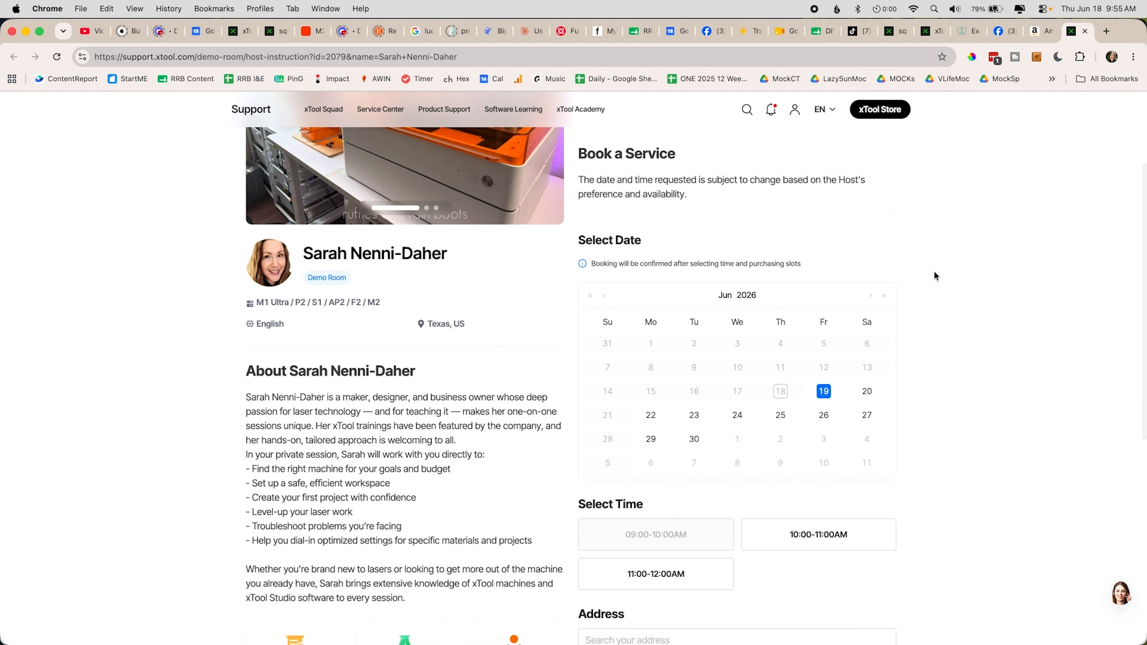
scroll(934, 272, "down", 1)
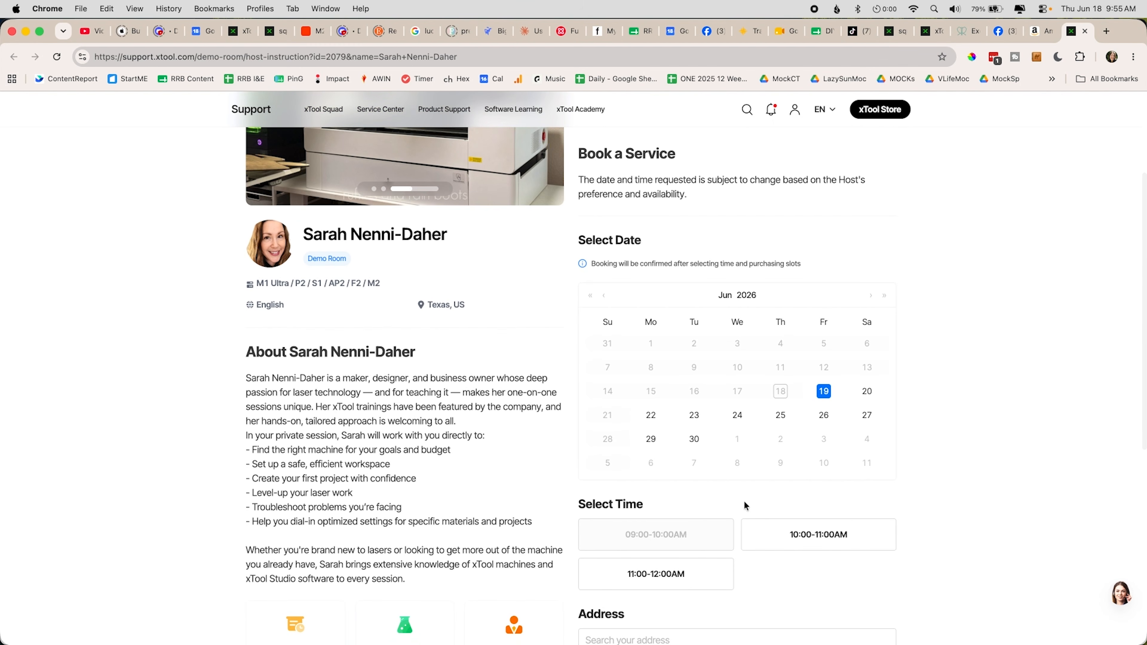
mouse_move(871, 642)
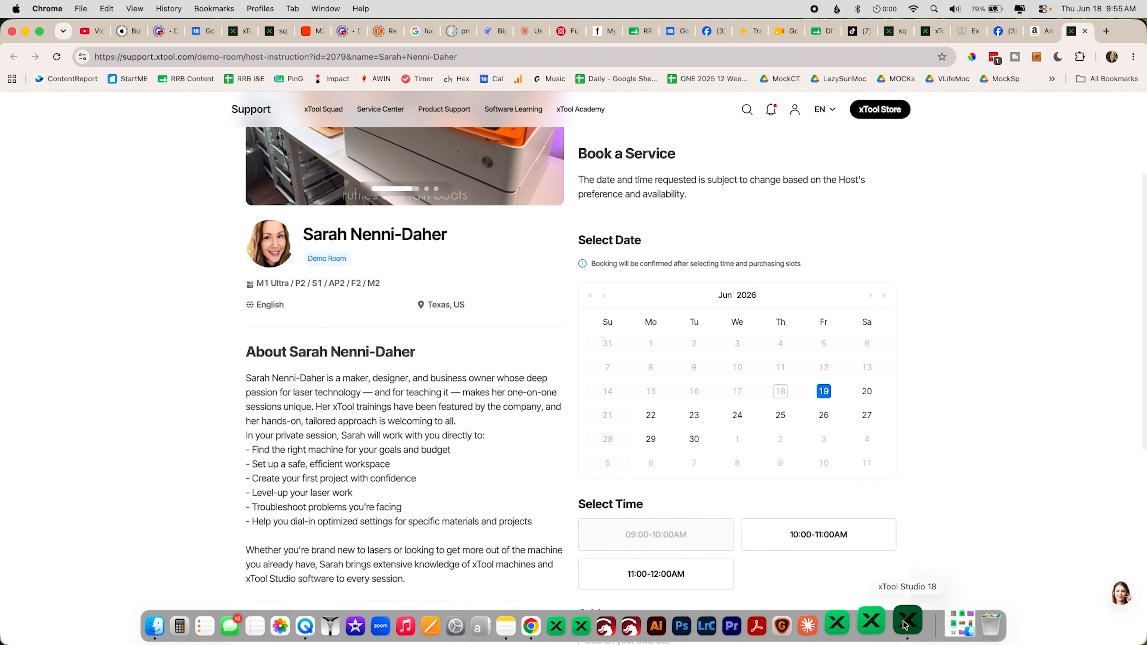
left_click(905, 626)
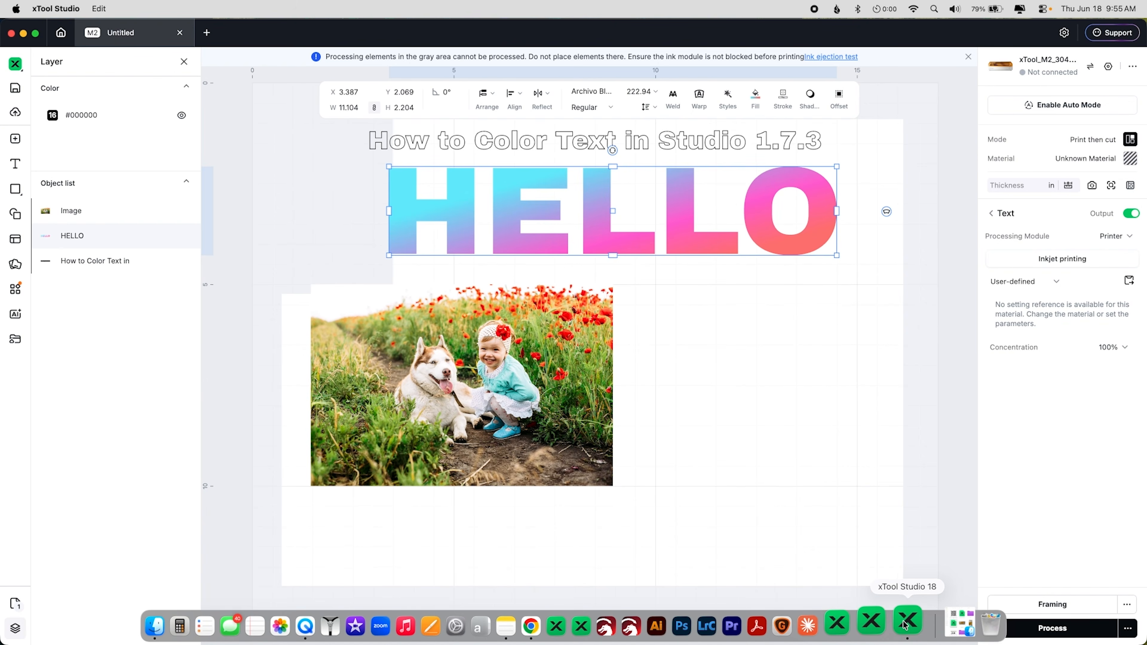